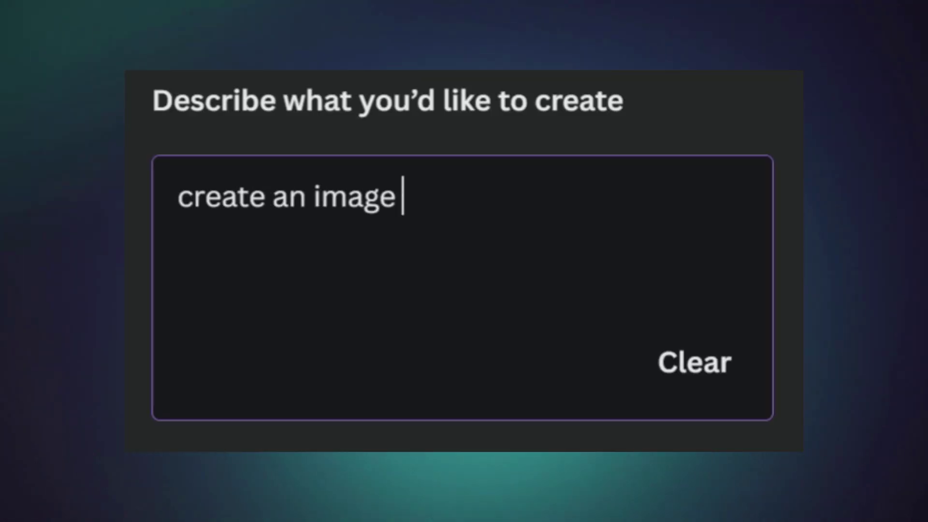
Create a blank video design and scroll the Elements panel to its AI image generator
text(s lady dressed in ski clothing with a mountain backdrop)
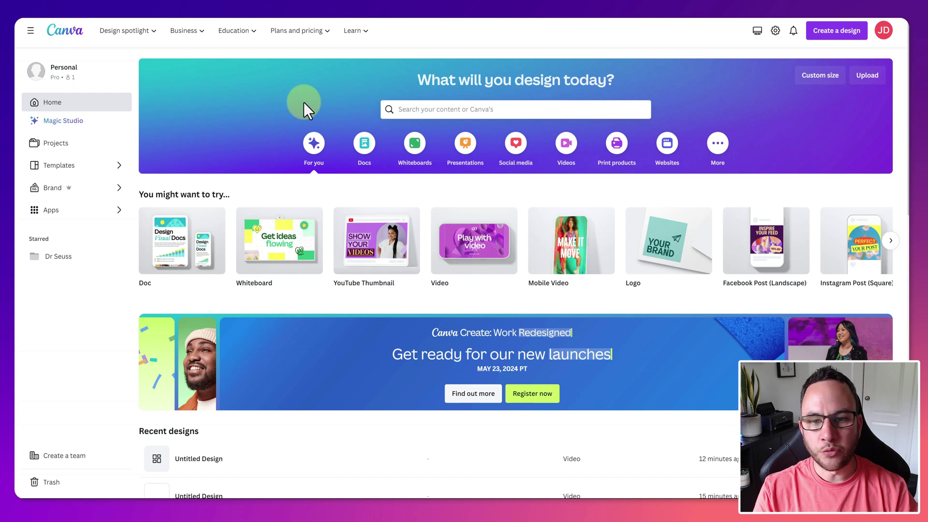
mouse_move(451, 241)
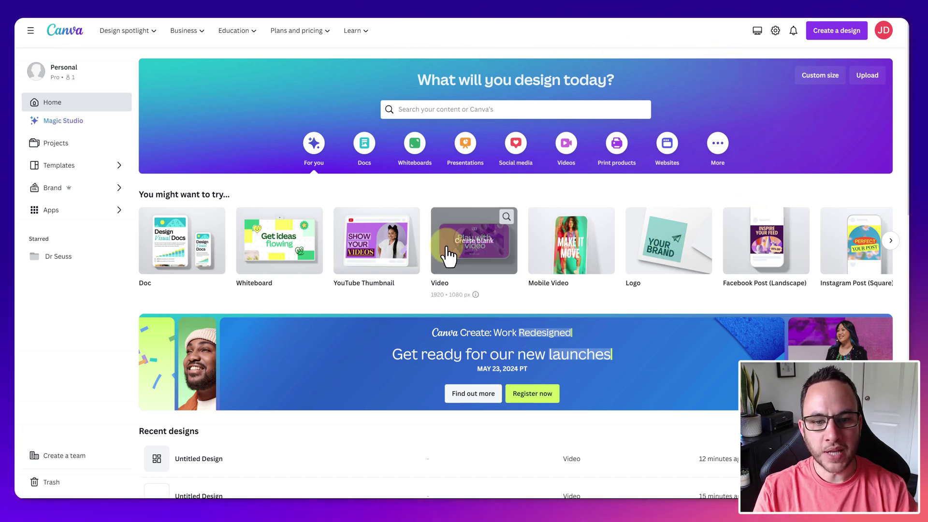
click(474, 255)
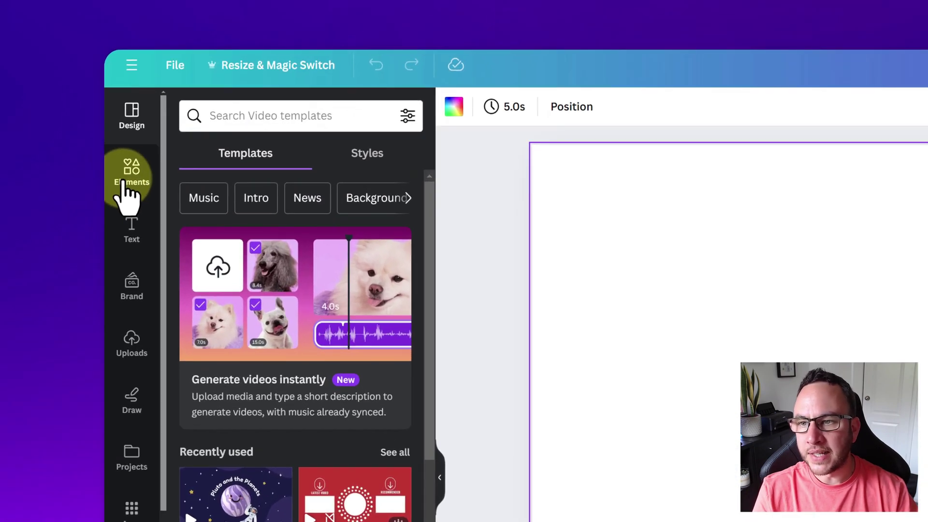
click(132, 174)
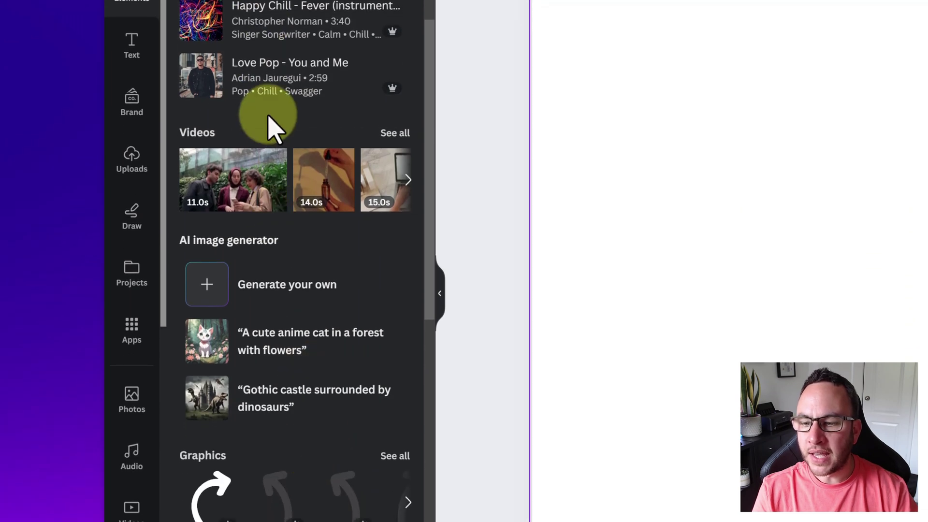
scroll(276, 275, down, 2)
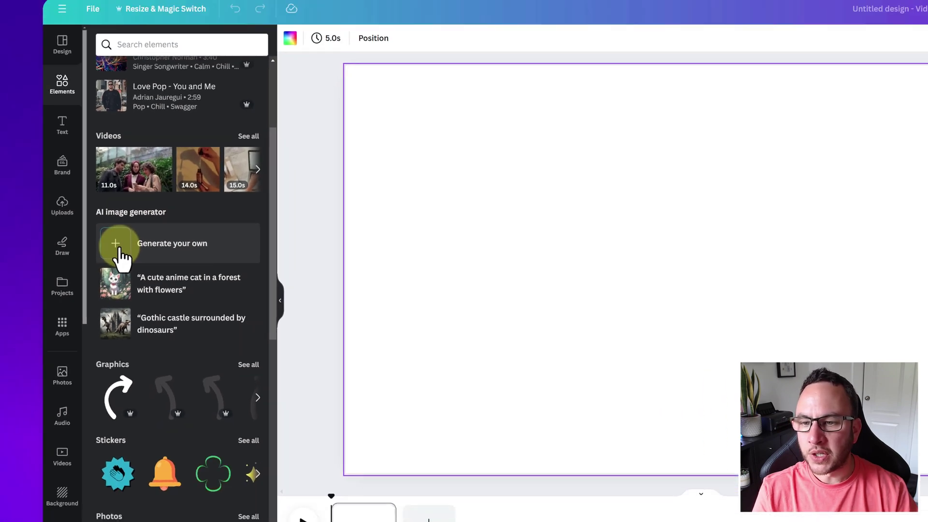
Open Magic Media, preview the Graphics and Videos tabs, then fill the glasses-girl portrait prompt via Inspire me
click(213, 220)
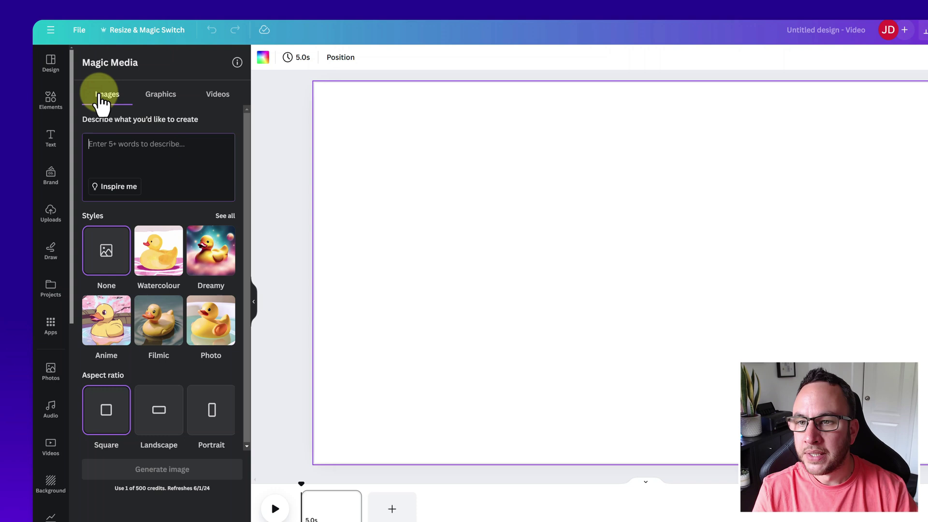
click(162, 96)
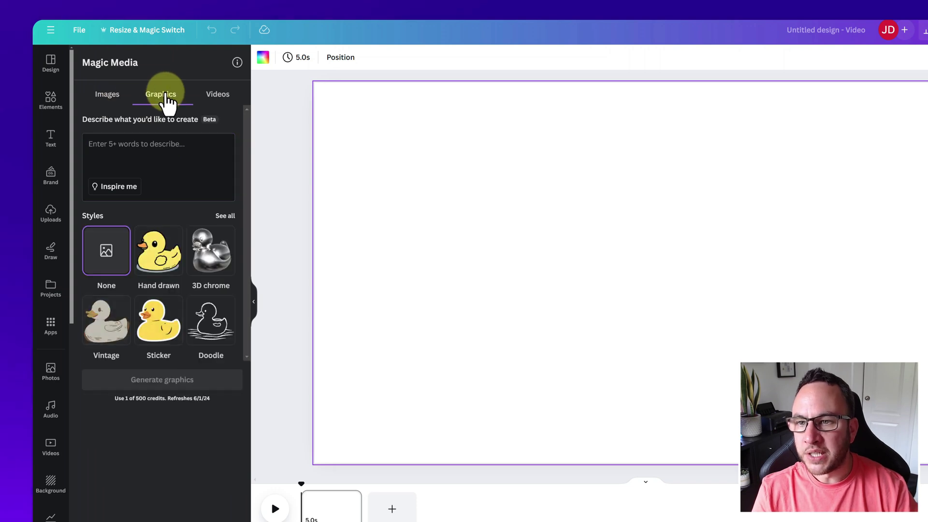
click(220, 101)
click(103, 102)
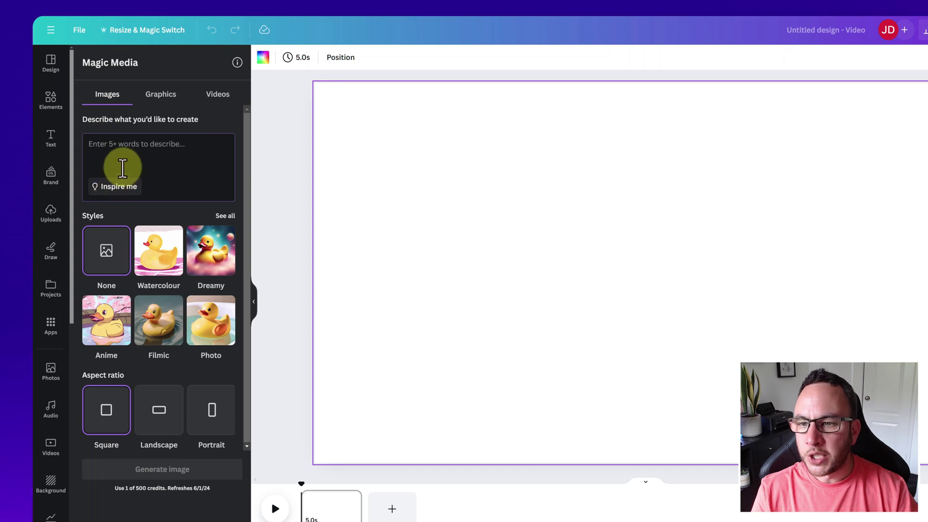
click(119, 188)
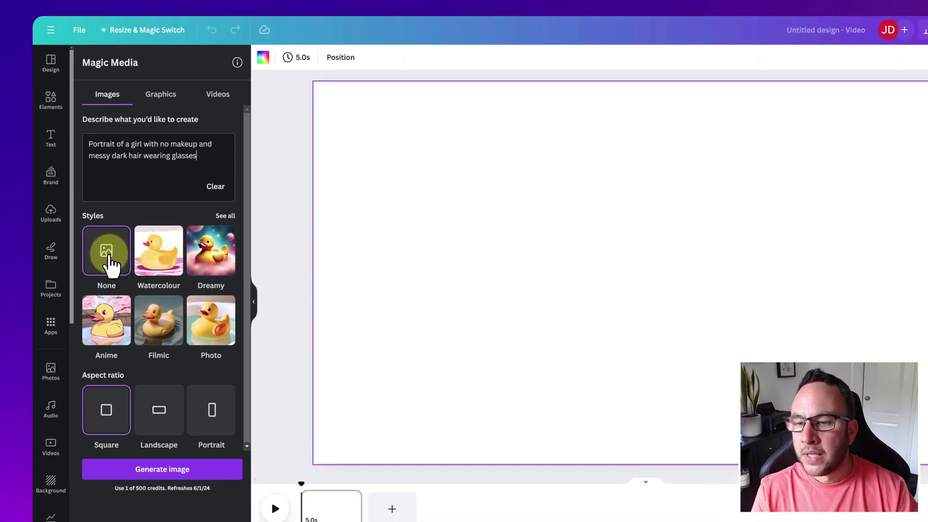
click(225, 216)
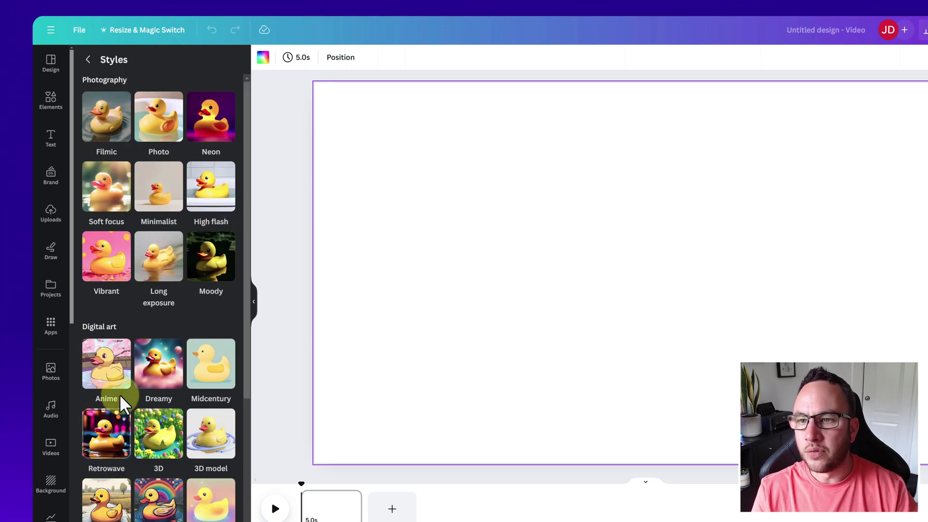
scroll(121, 389, down, 2)
scroll(131, 377, down, 3)
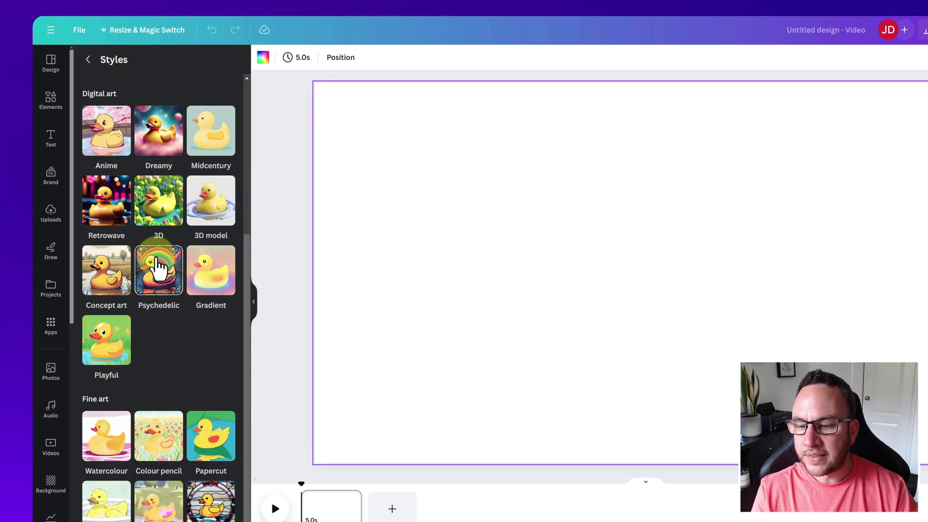
scroll(148, 300, up, 5)
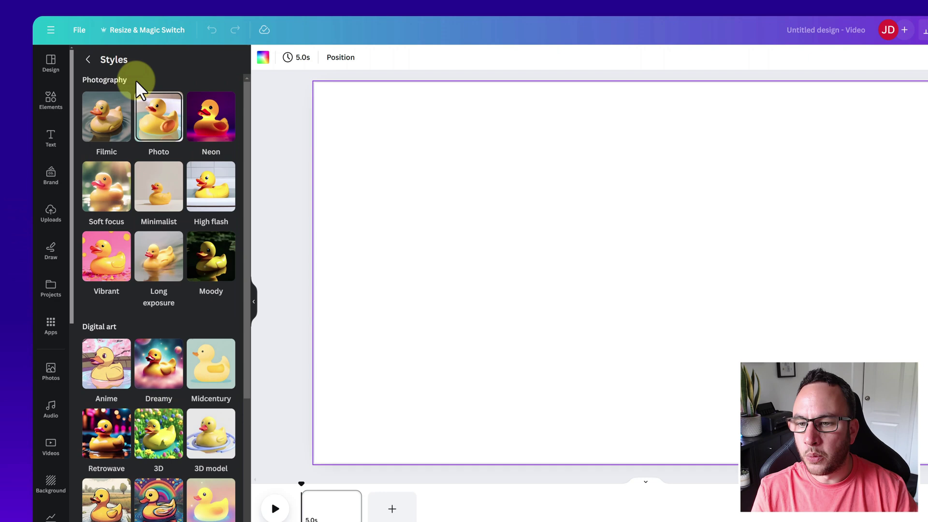
click(89, 60)
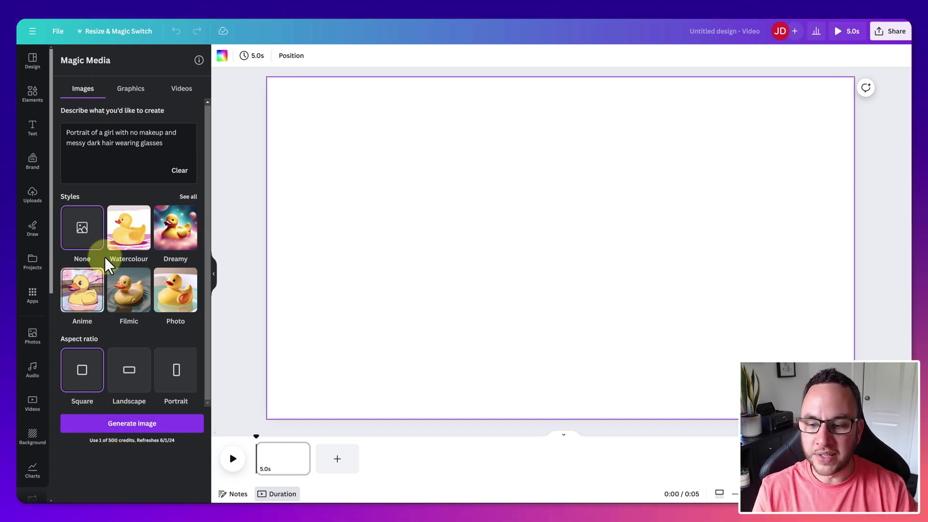
Generate four girl portraits from the prompt and add each of them to the page
click(126, 427)
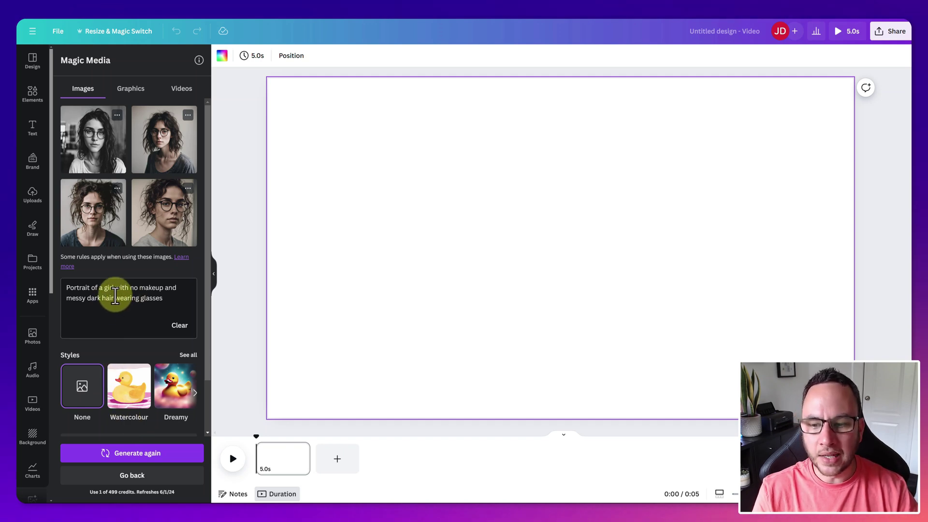
click(94, 136)
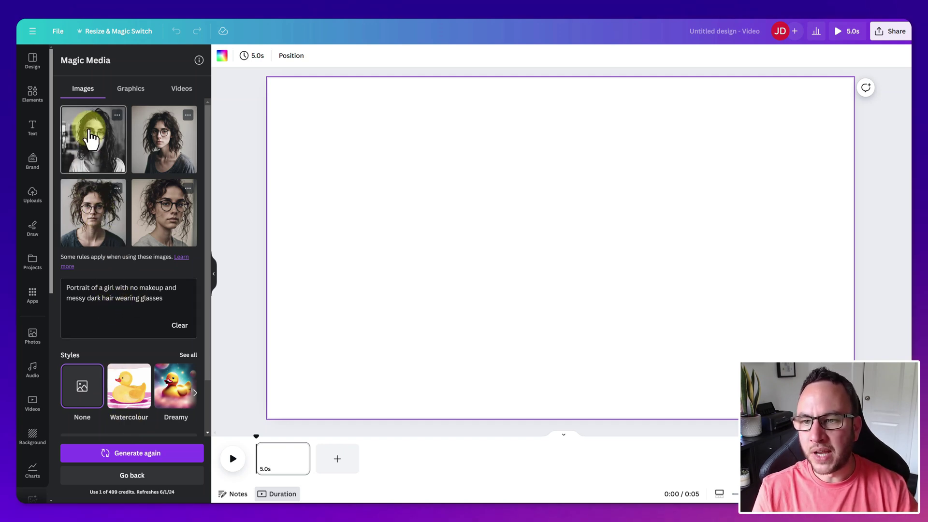
click(161, 143)
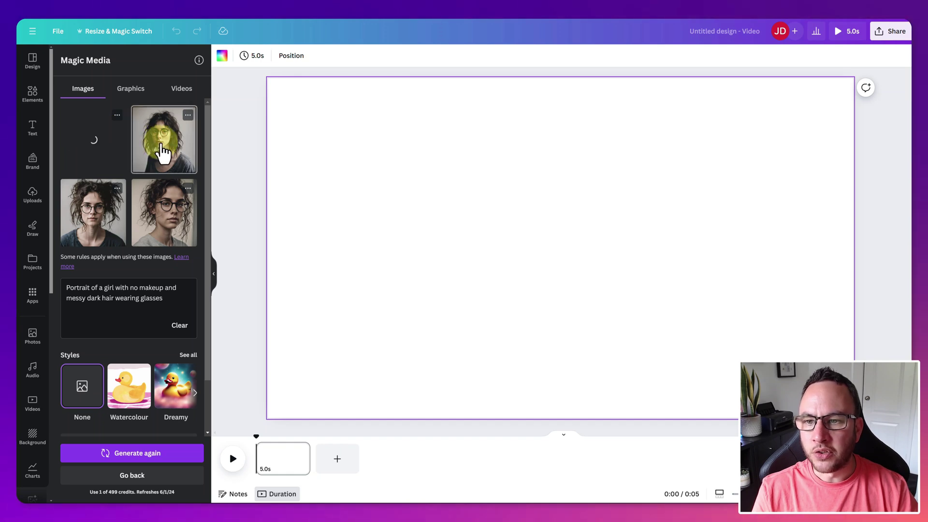
click(165, 126)
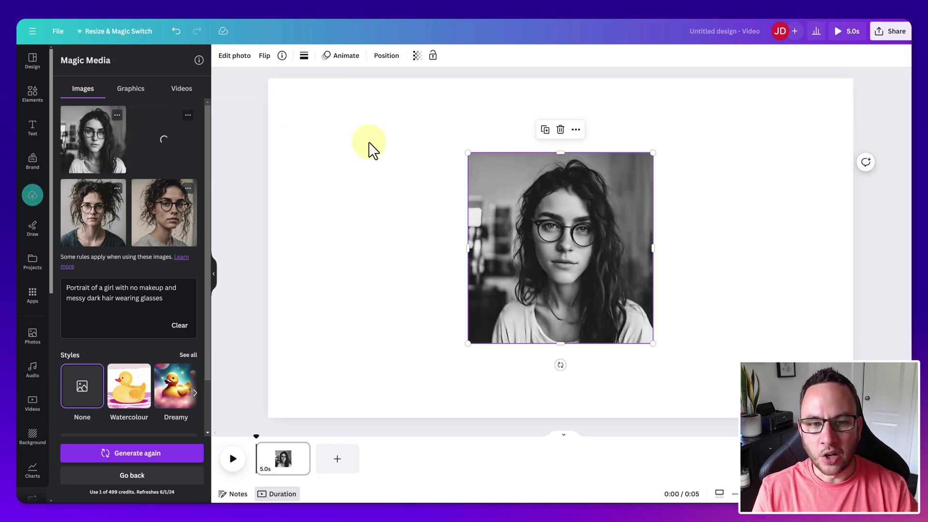
click(97, 222)
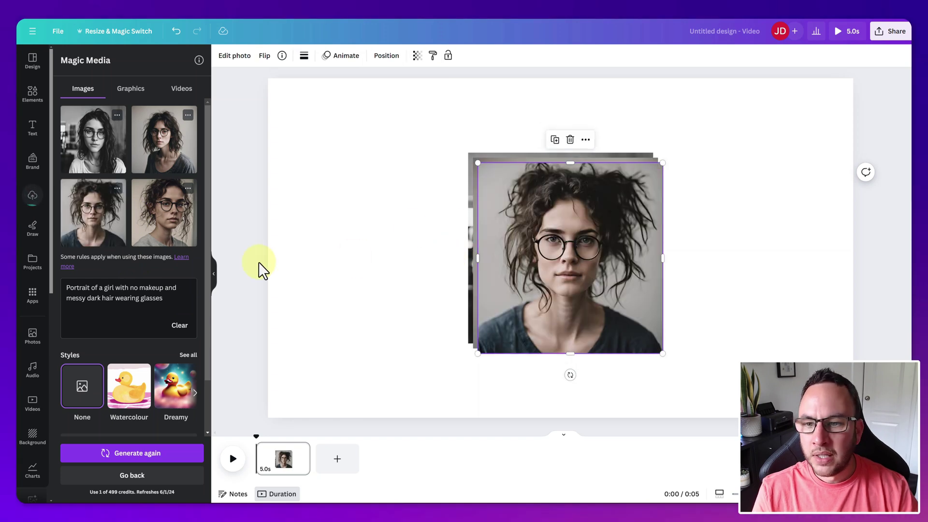
click(166, 227)
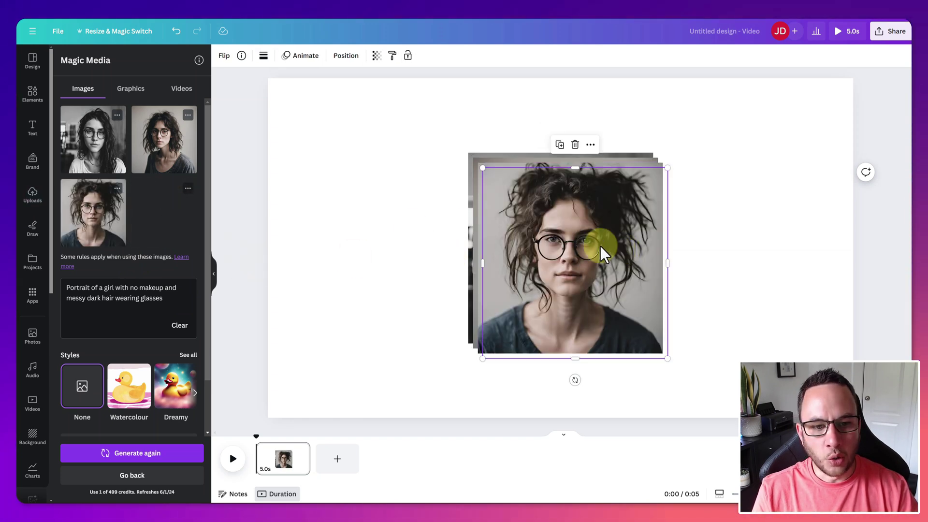
Drag the four portraits into an overlapping collage spread across the video page
drag(599, 248, 430, 215)
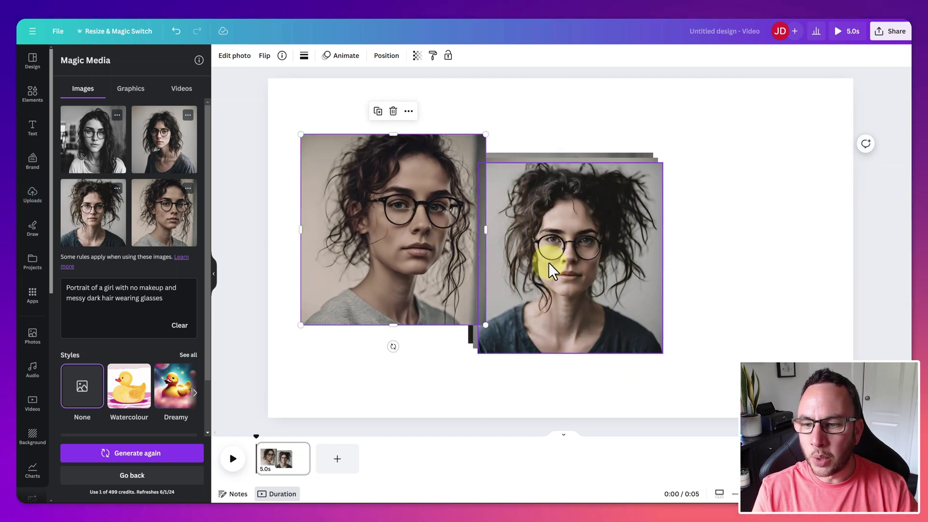
drag(544, 253, 705, 190)
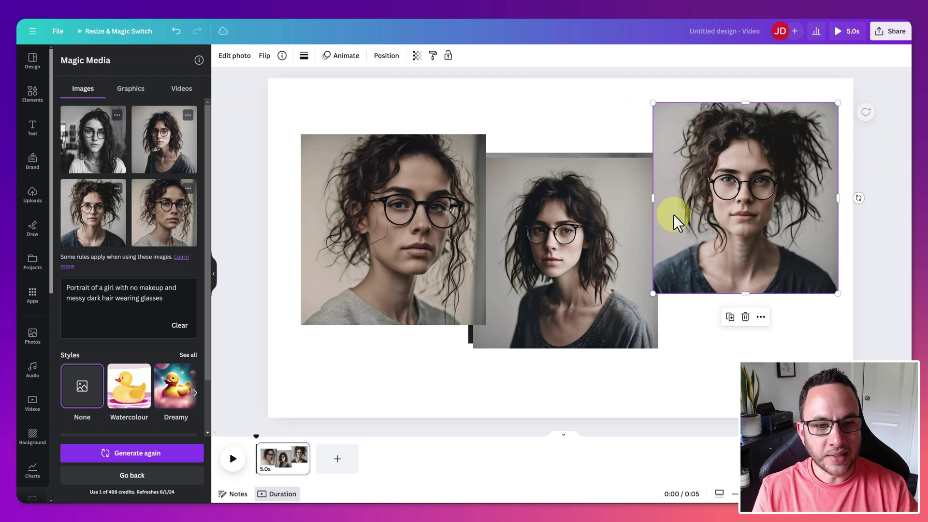
drag(611, 253, 747, 287)
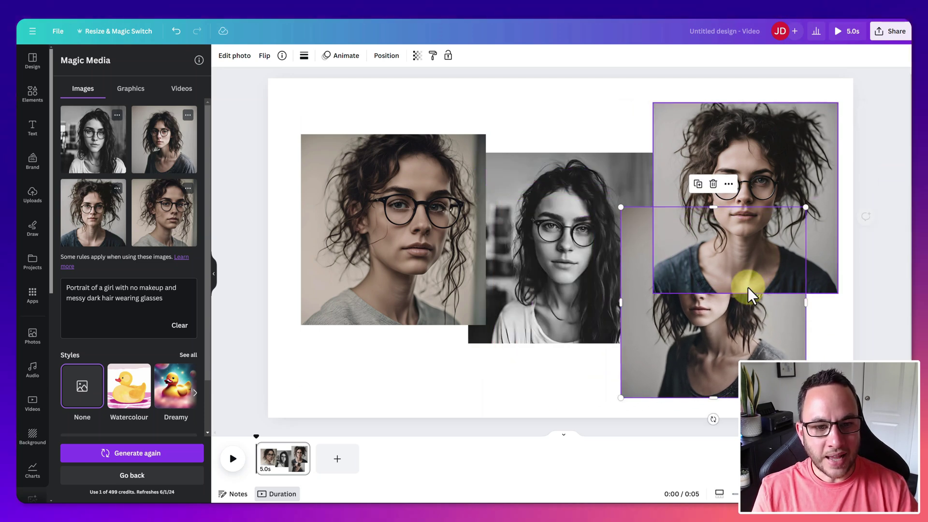
drag(566, 214, 537, 164)
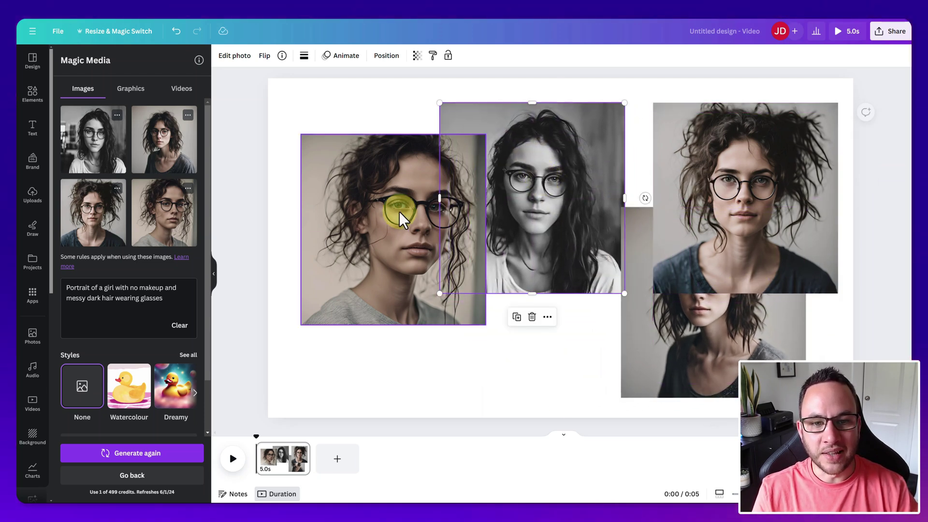
drag(381, 213, 362, 209)
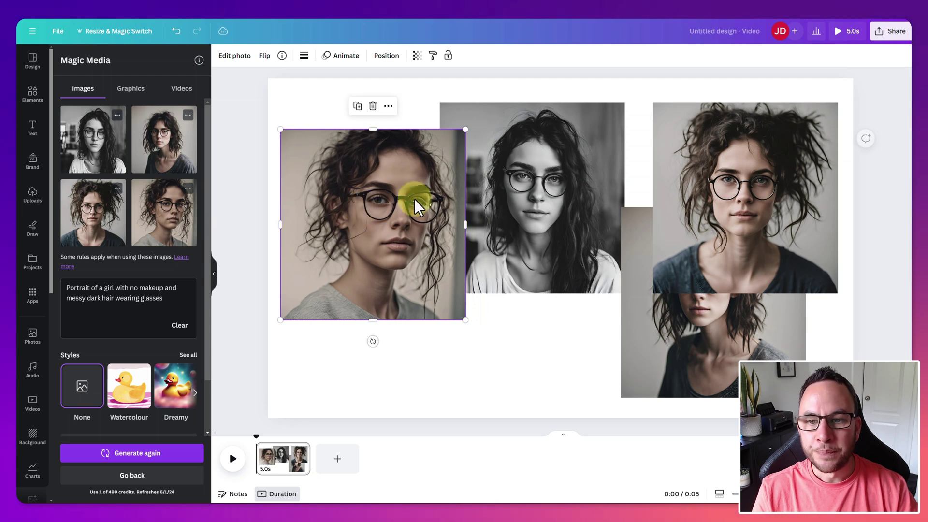
click(517, 183)
drag(517, 183, 516, 172)
drag(677, 332, 601, 383)
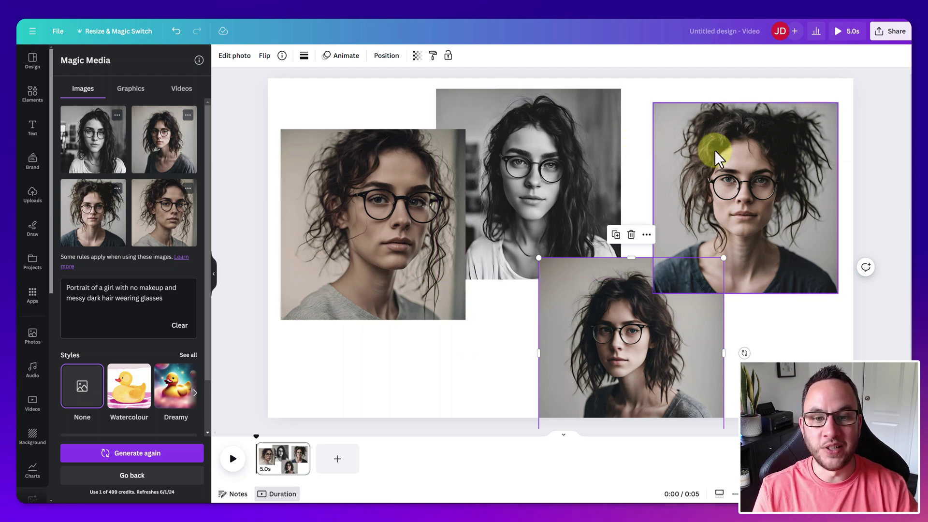
drag(715, 150, 718, 137)
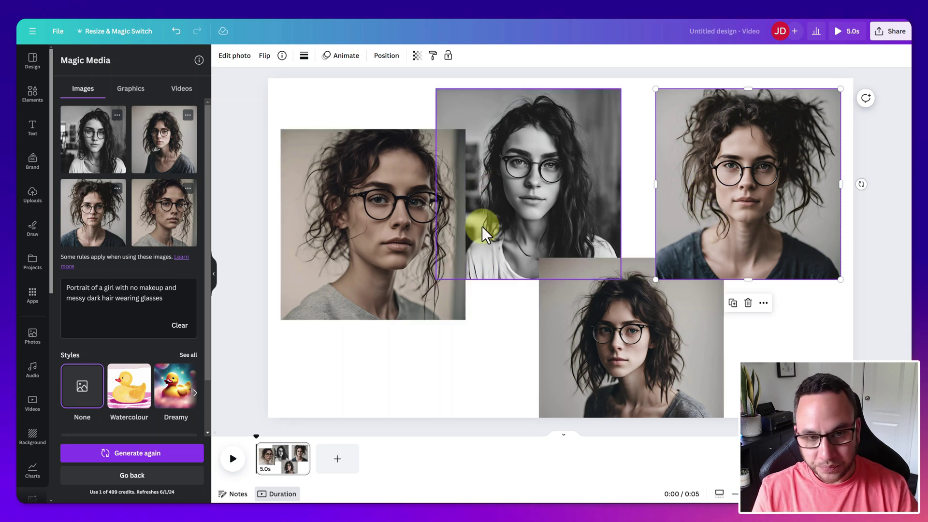
scroll(92, 351, down, 2)
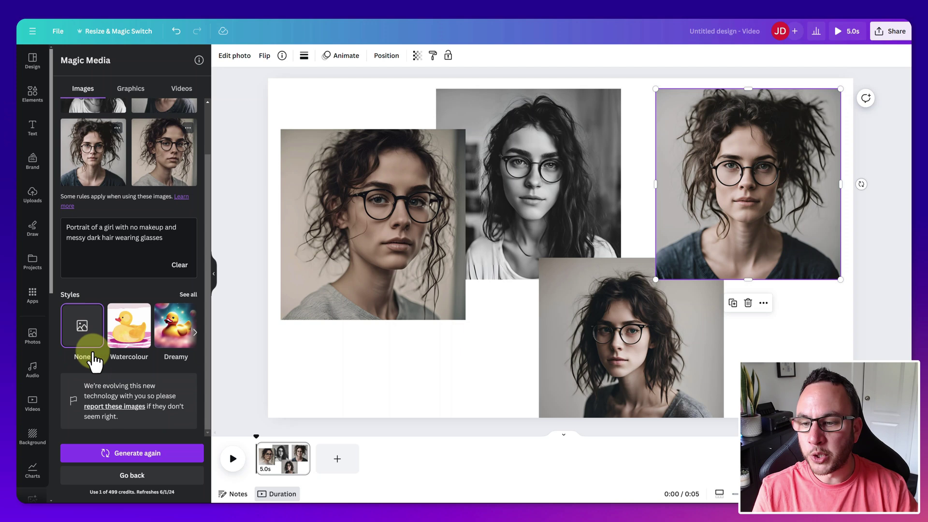
Regenerate the portraits in Filmic style, add a new one to the collage, and select the prompt
click(188, 296)
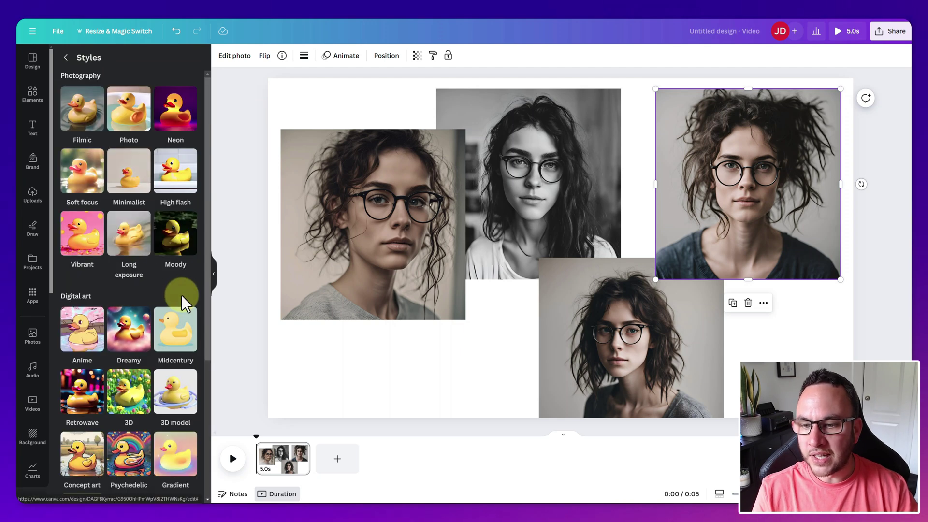
click(86, 118)
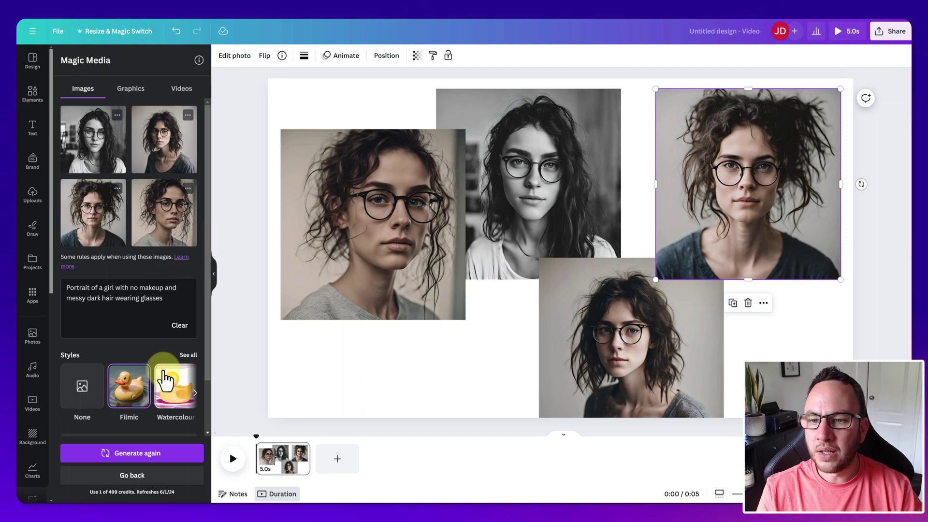
click(155, 459)
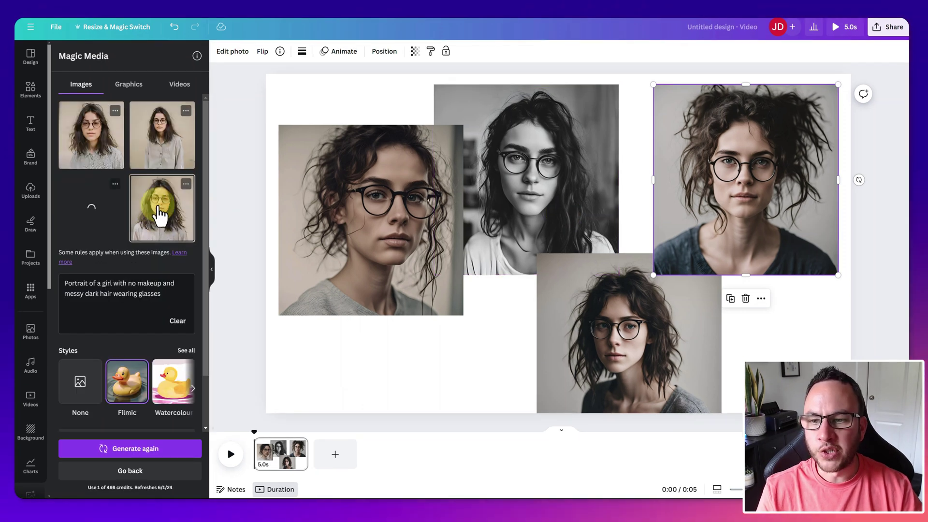
click(160, 213)
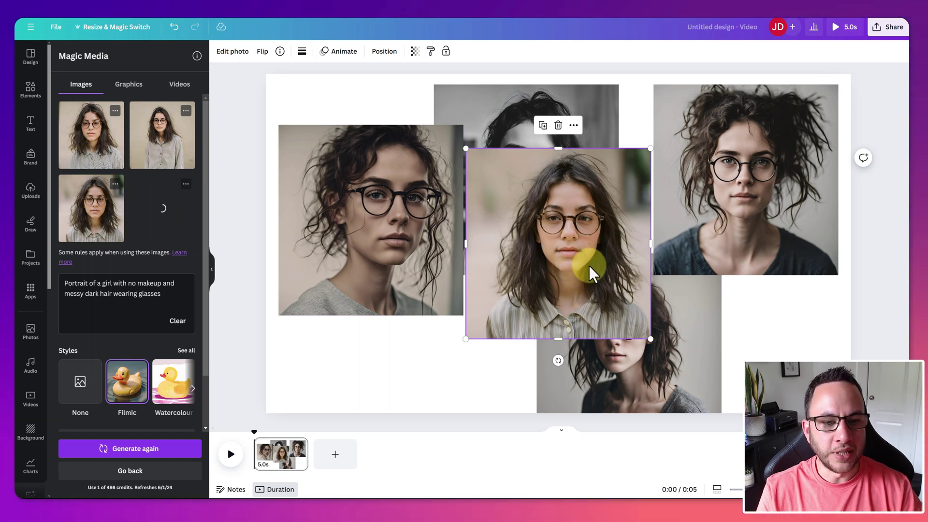
triple_click(145, 293)
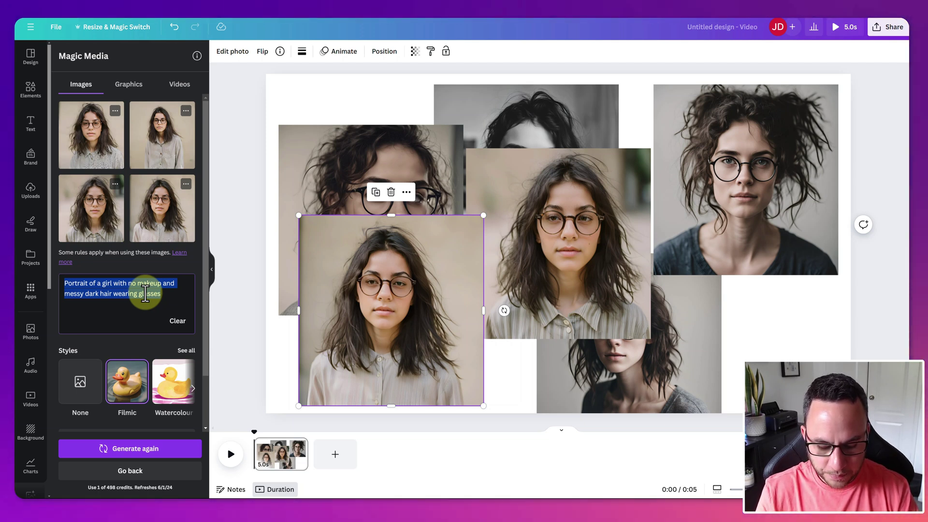
Generate Vibrant-style images of 'a birthday cake made of rainbows and unicorns' and add the pink cake
text(a birthday cake made of rainbows and uncorns)
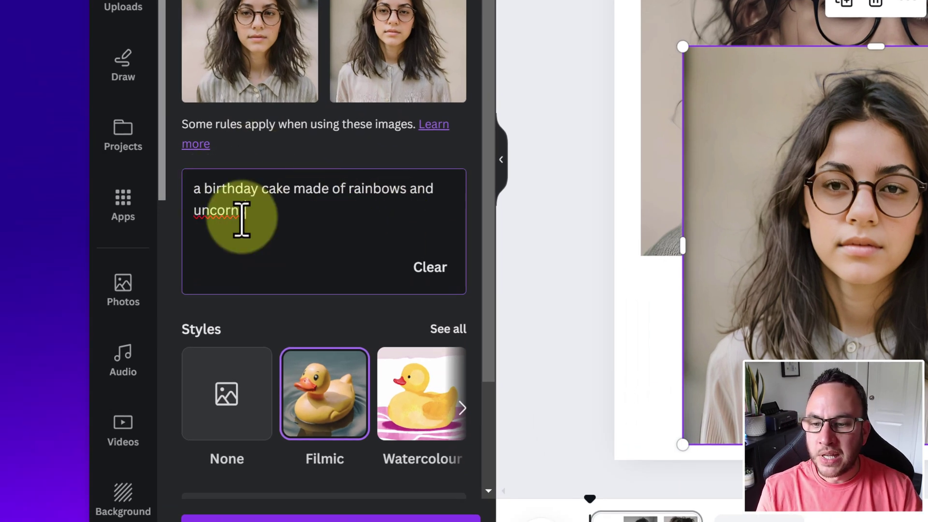
click(210, 210)
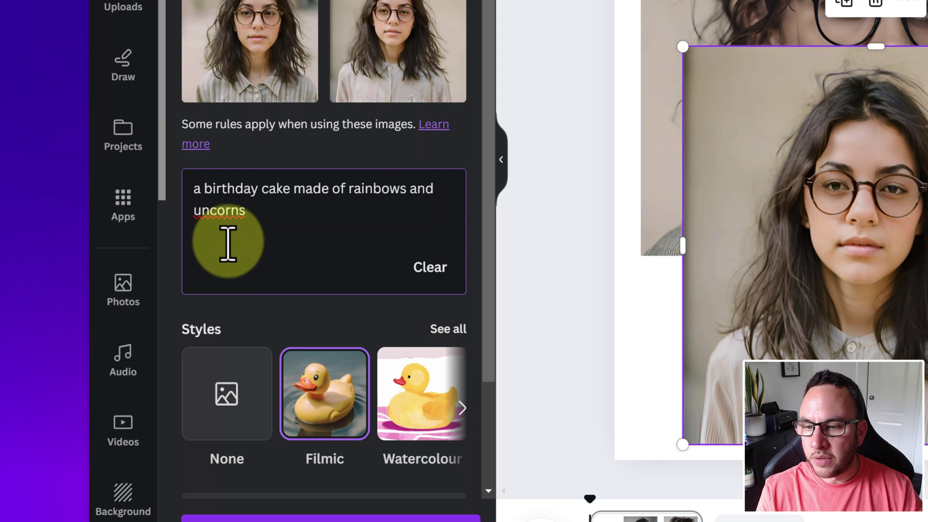
scroll(338, 205, down, 3)
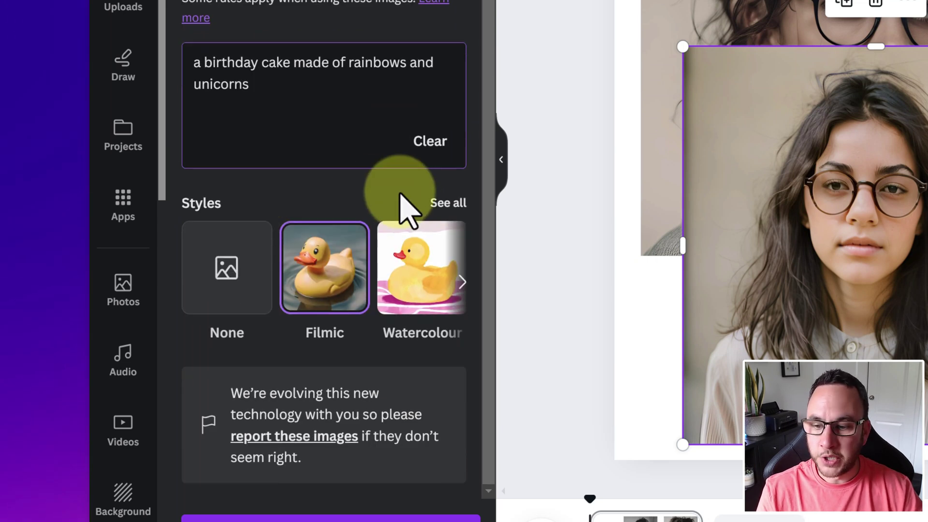
click(437, 203)
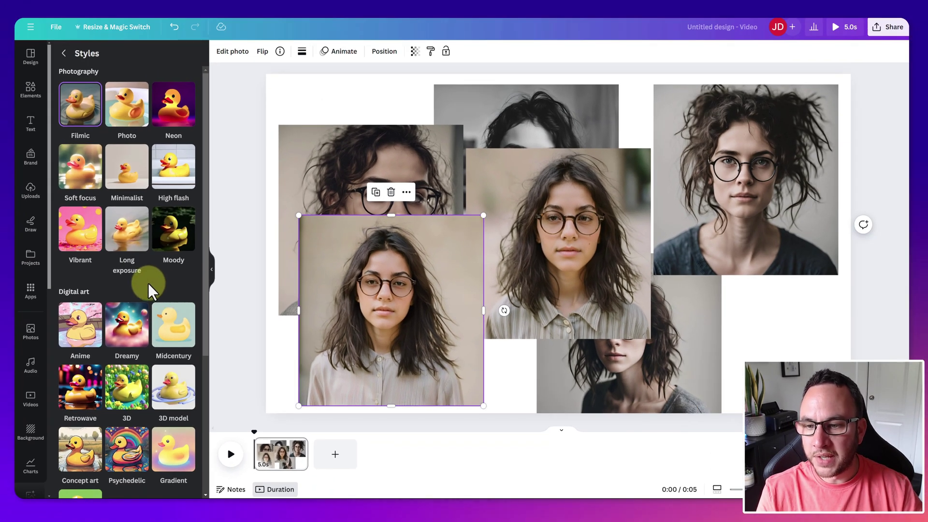
scroll(148, 284, down, 2)
click(69, 186)
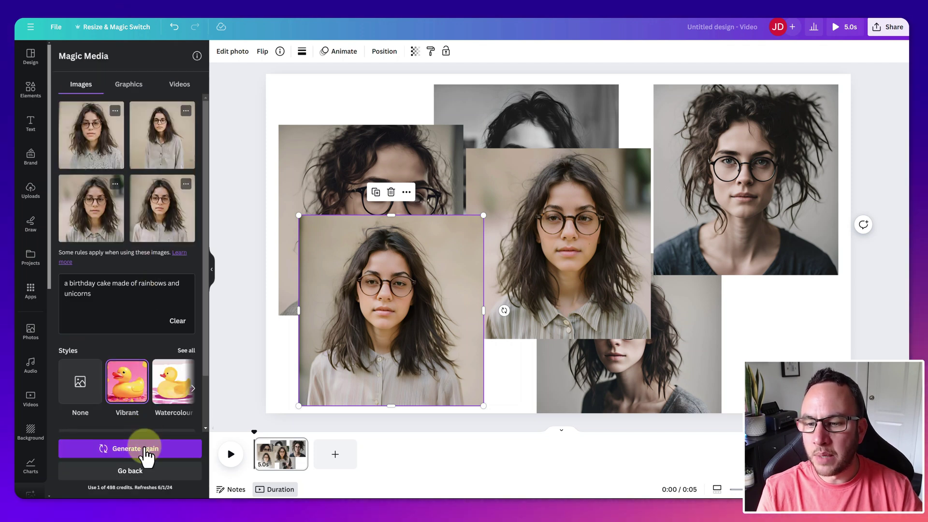
click(145, 451)
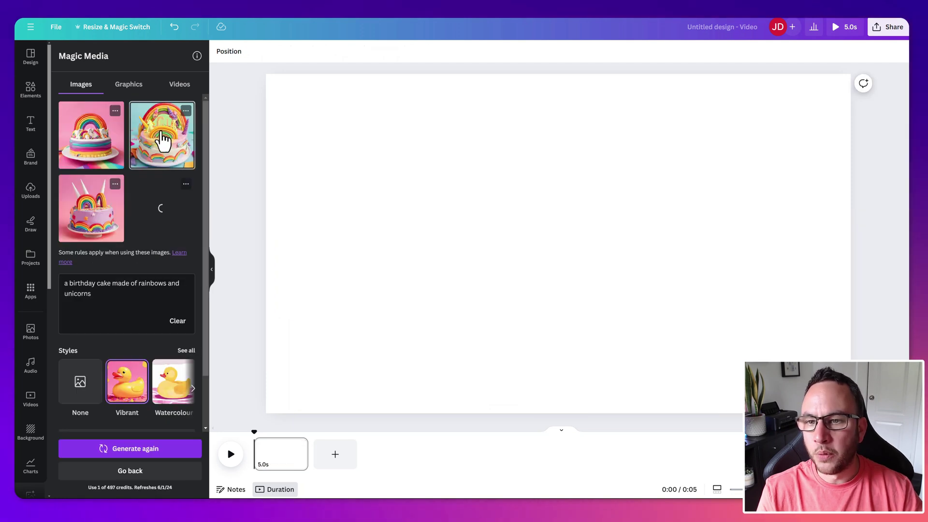
click(91, 208)
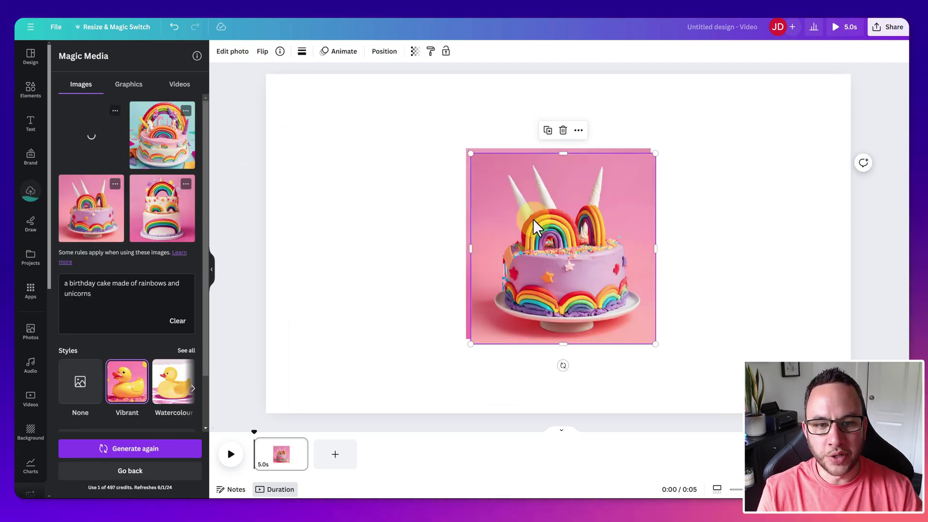
Line up the cakes across the page, add a fourth cake in the middle, and select them all
drag(542, 233, 336, 191)
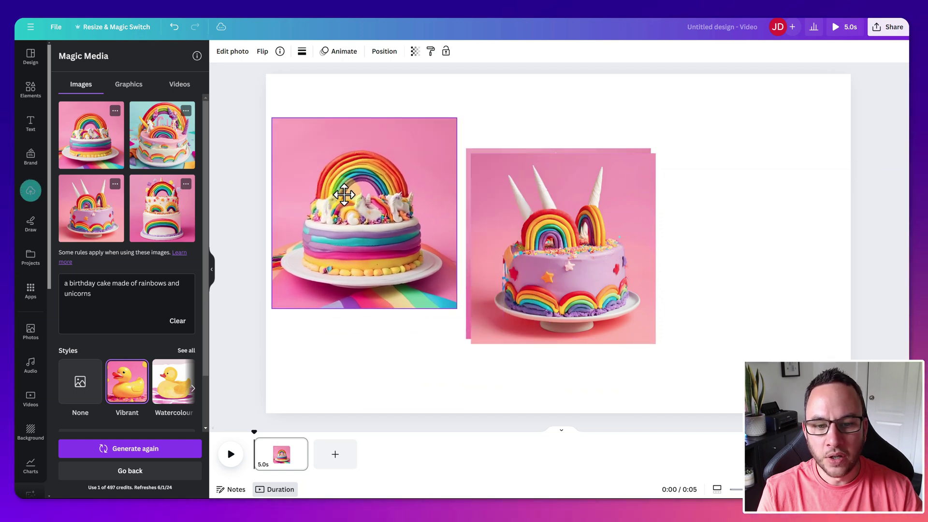
drag(543, 259, 740, 194)
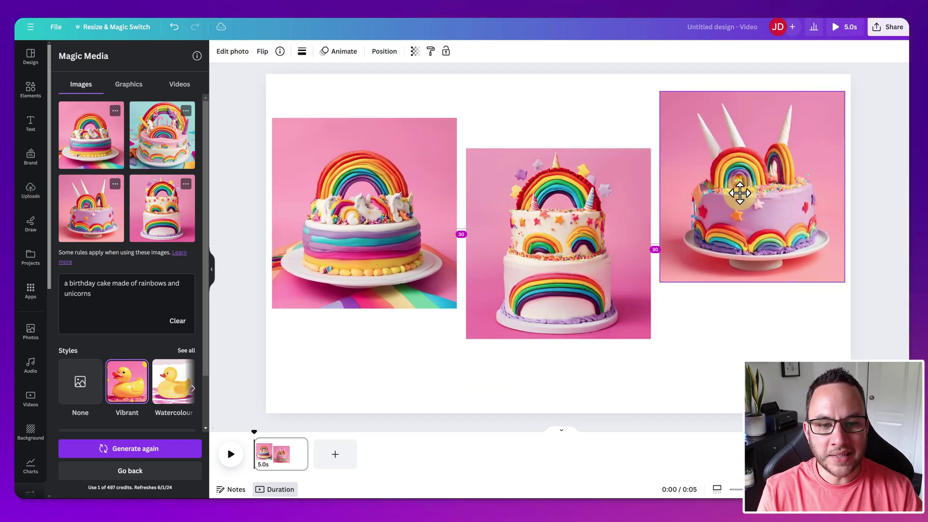
drag(525, 234, 519, 153)
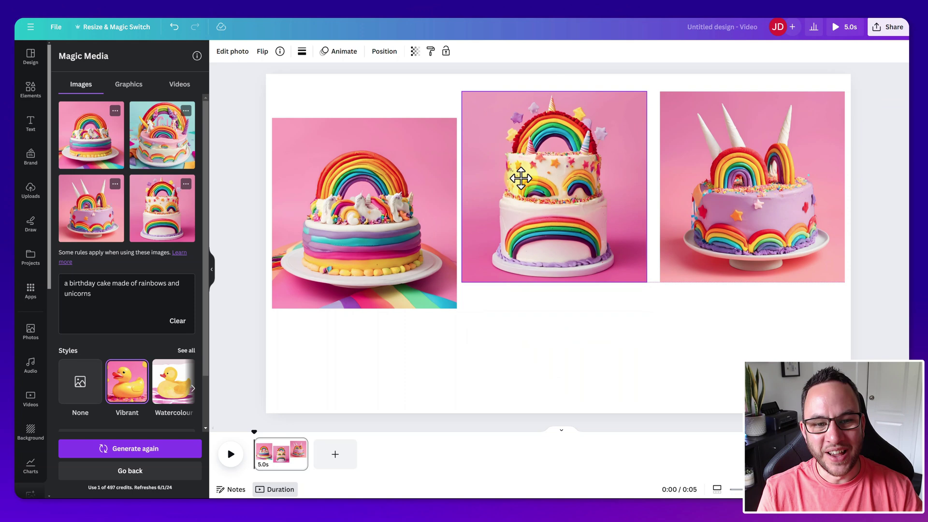
click(162, 145)
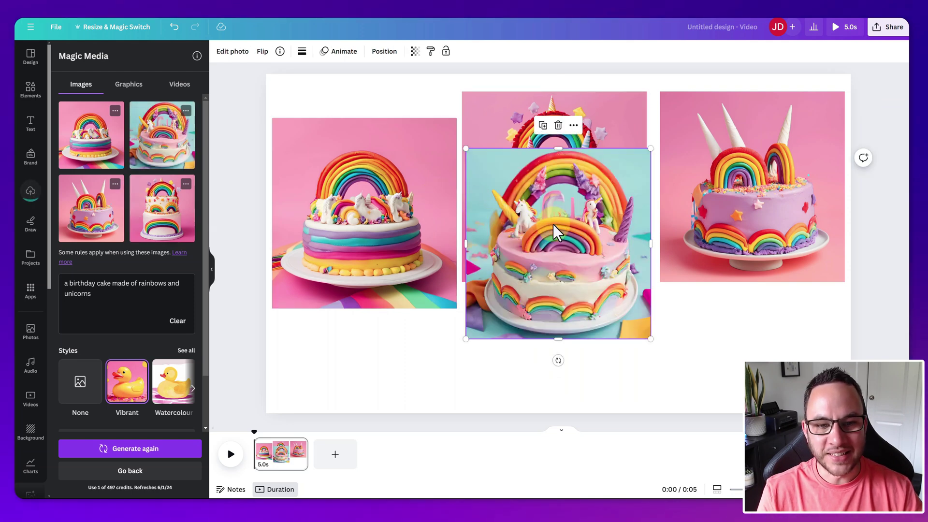
drag(553, 224, 553, 267)
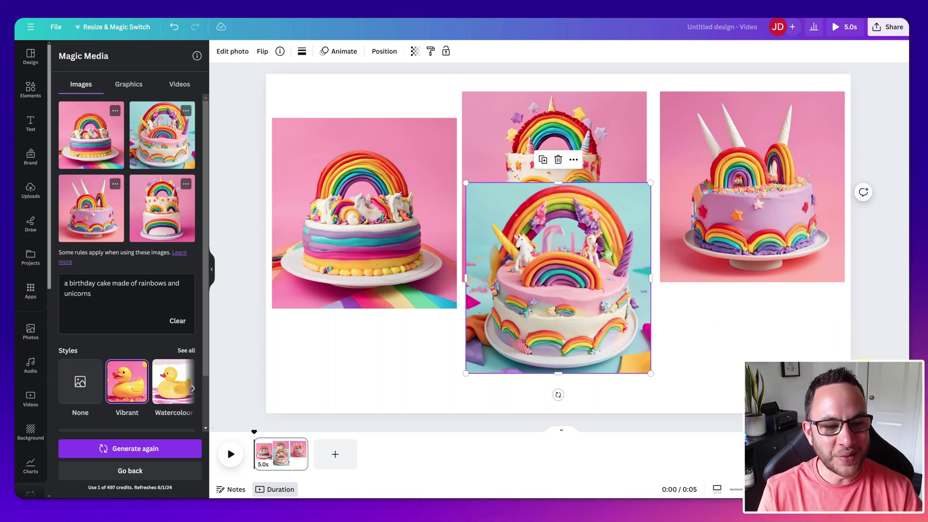
drag(865, 375, 324, 100)
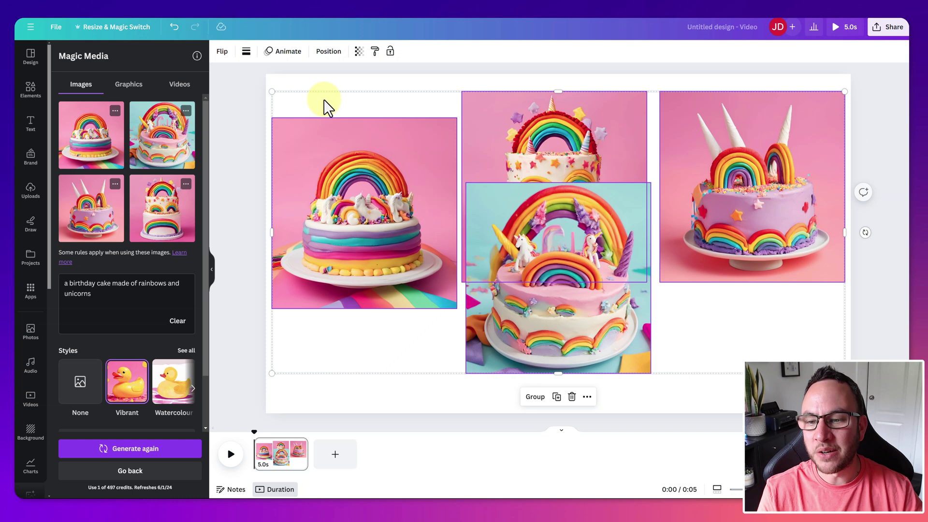
Delete the cakes and generate Photo-style images of a boy scoring a winning soccer goal in blue
key(Delete)
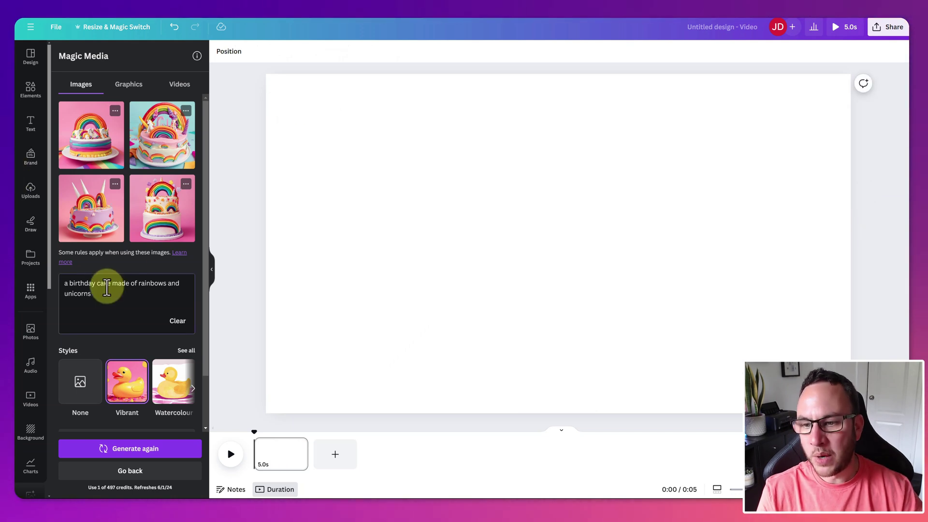
text(young boy scoring the winning goal in soccer match, wearing a blue kit, cheering and celbrating)
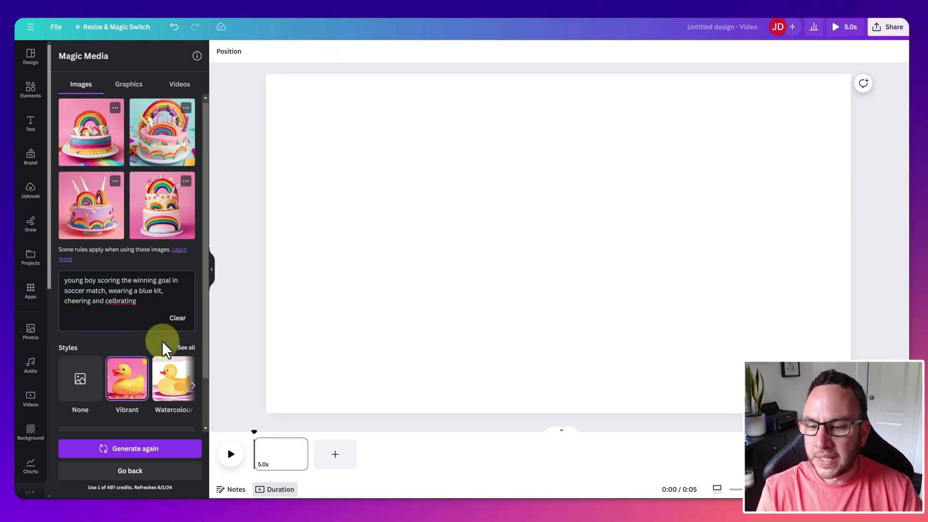
scroll(161, 341, down, 2)
click(184, 290)
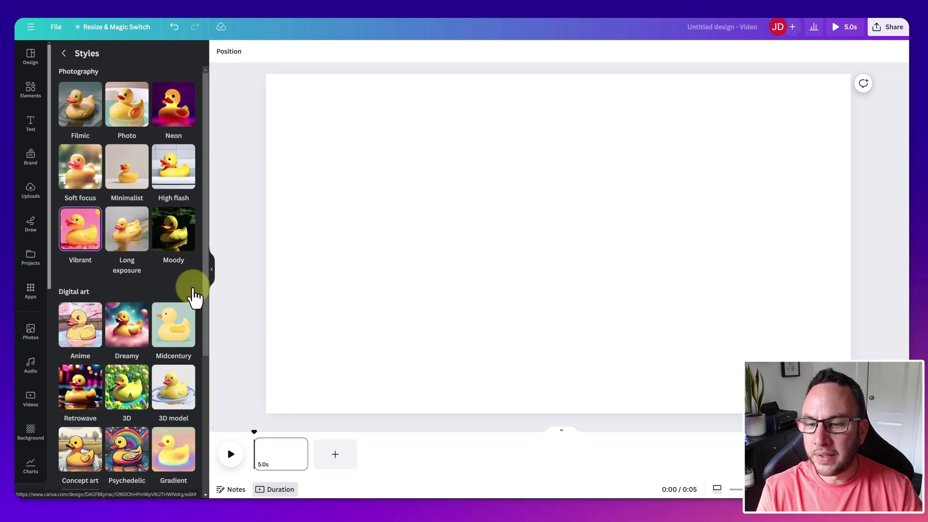
click(124, 116)
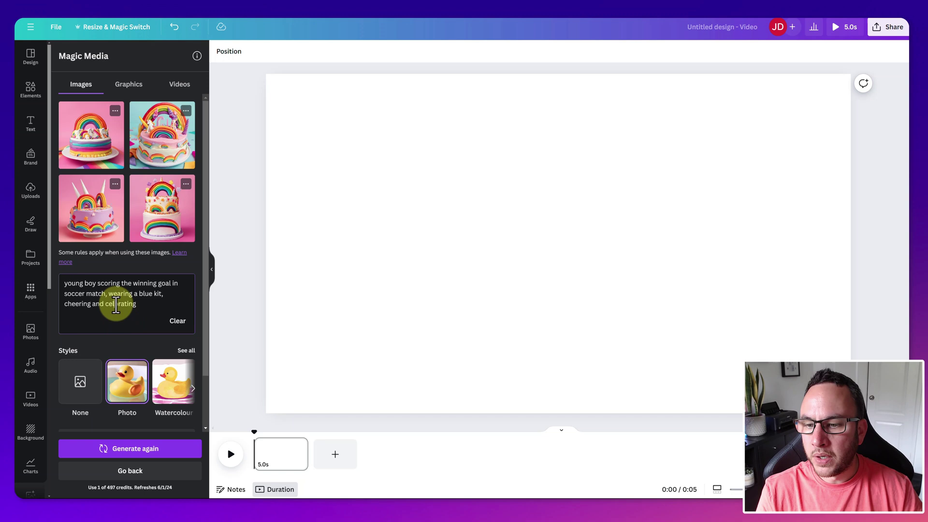
text(e)
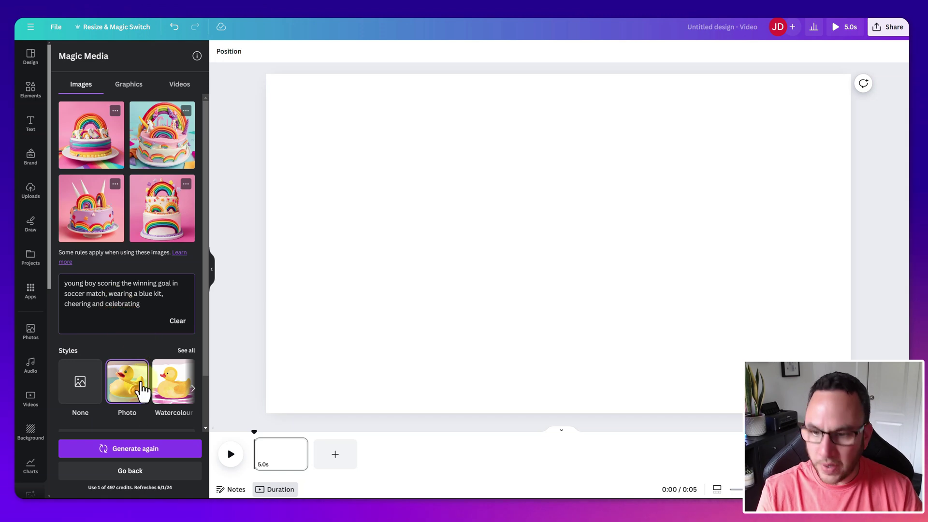
click(129, 449)
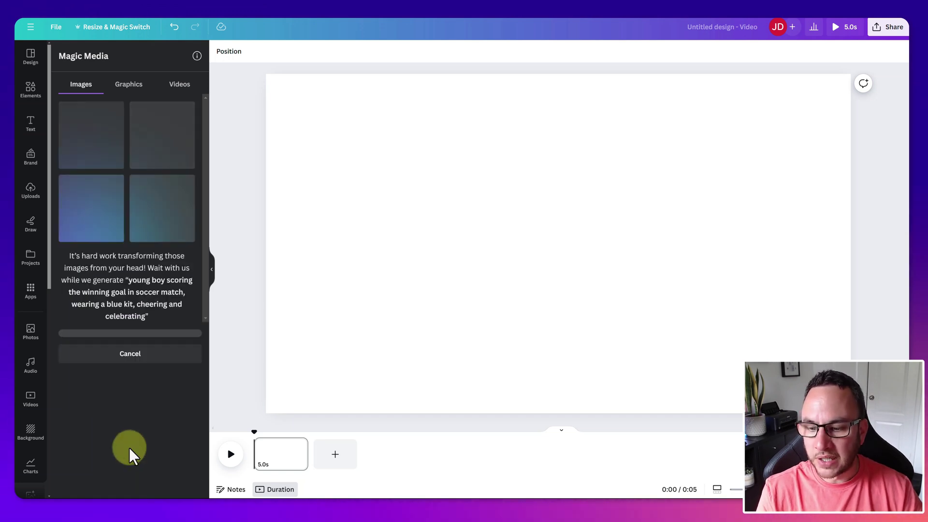
Add soccer photos to the page, then delete the cheering boy and red-and-blue team shots
click(87, 165)
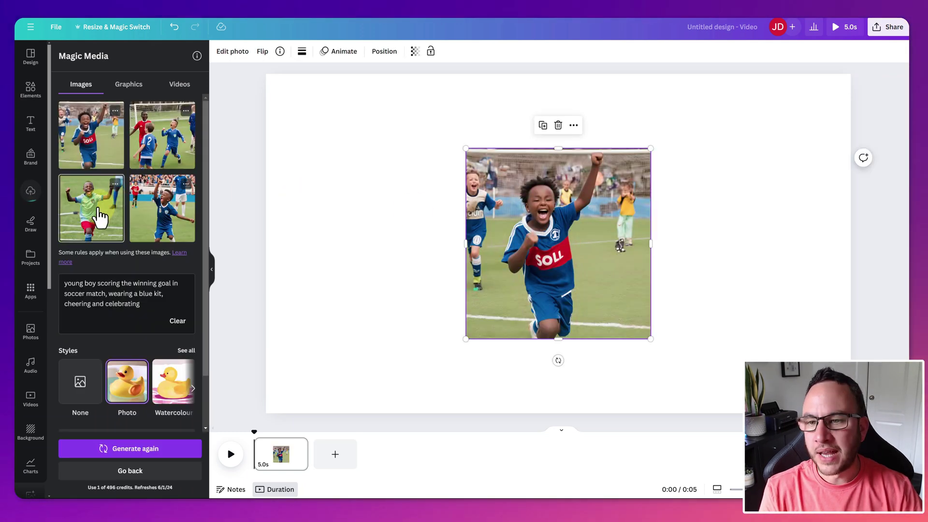
drag(96, 213, 486, 209)
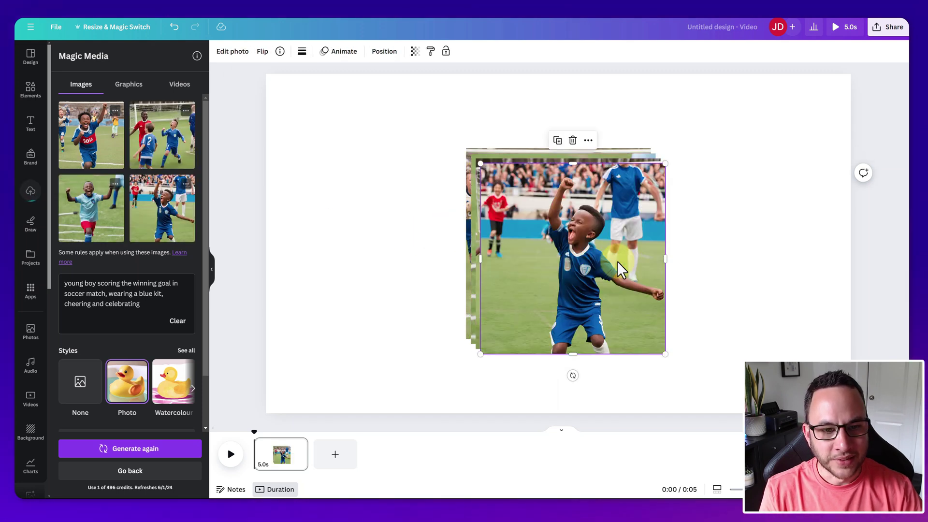
drag(617, 261, 393, 173)
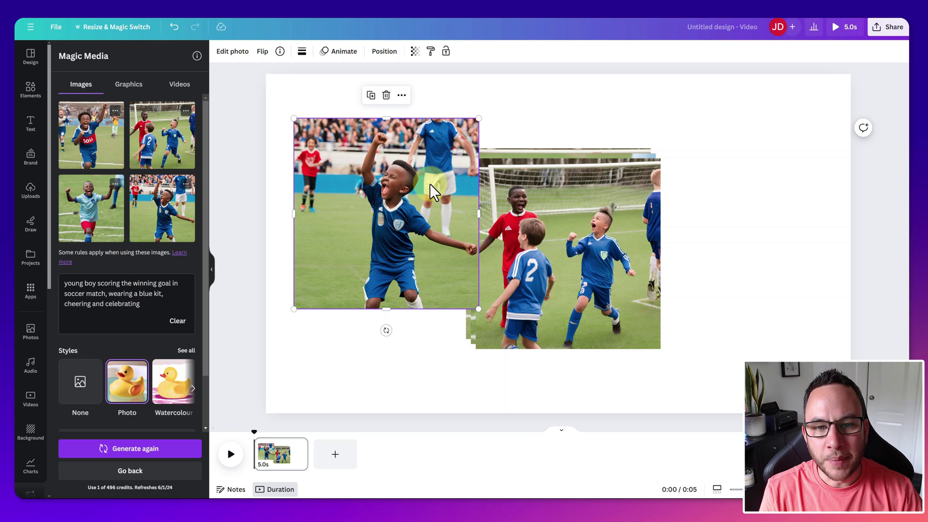
key(Delete)
click(498, 236)
drag(499, 236, 351, 185)
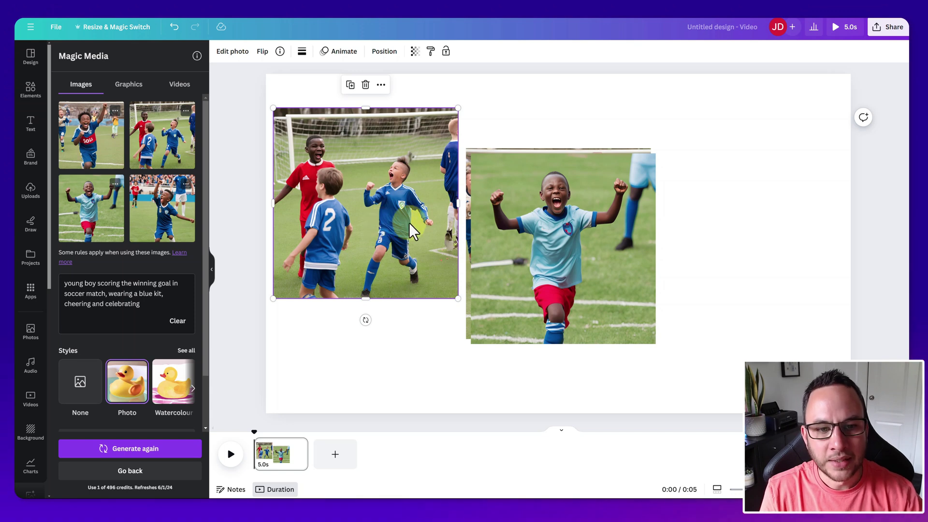
key(Delete)
Place the enlarged light-blue-kit photo on the left and the SOLL photo on the right
drag(501, 234, 325, 187)
drag(549, 219, 707, 192)
click(431, 207)
drag(464, 291, 590, 361)
drag(474, 215, 485, 212)
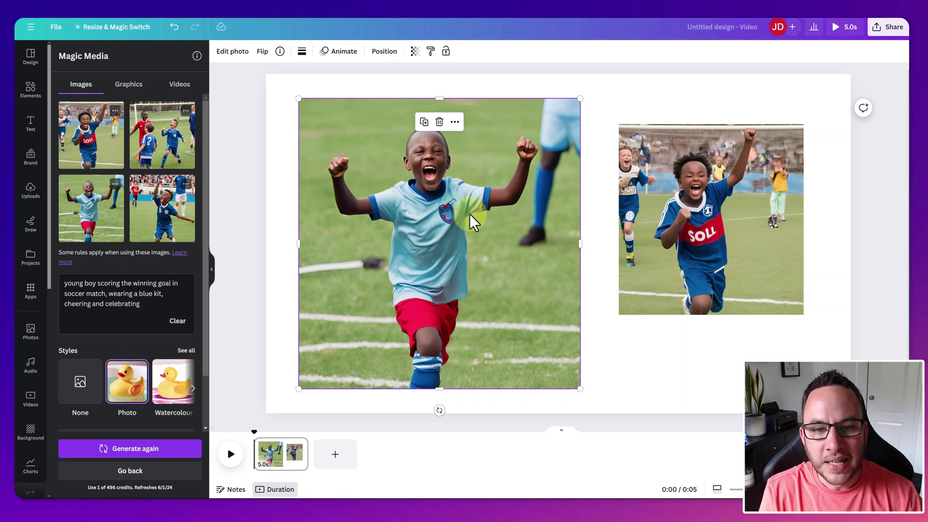
Delete the SOLL and light-blue-kit photos, leaving the page blank
click(704, 225)
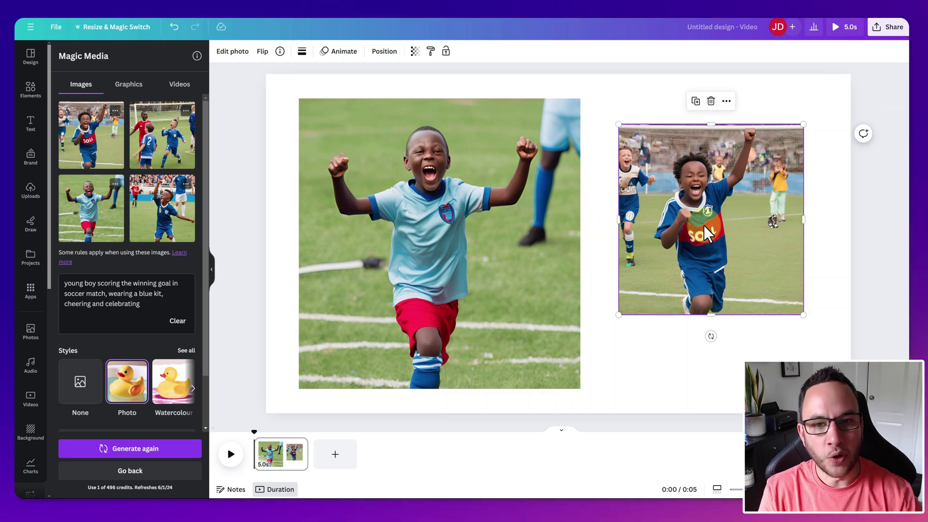
key(Delete)
click(408, 241)
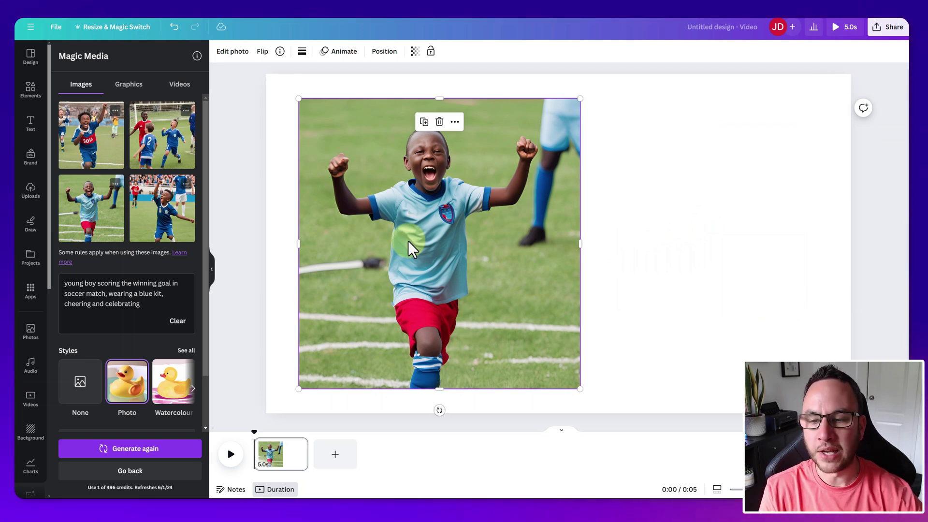
key(Delete)
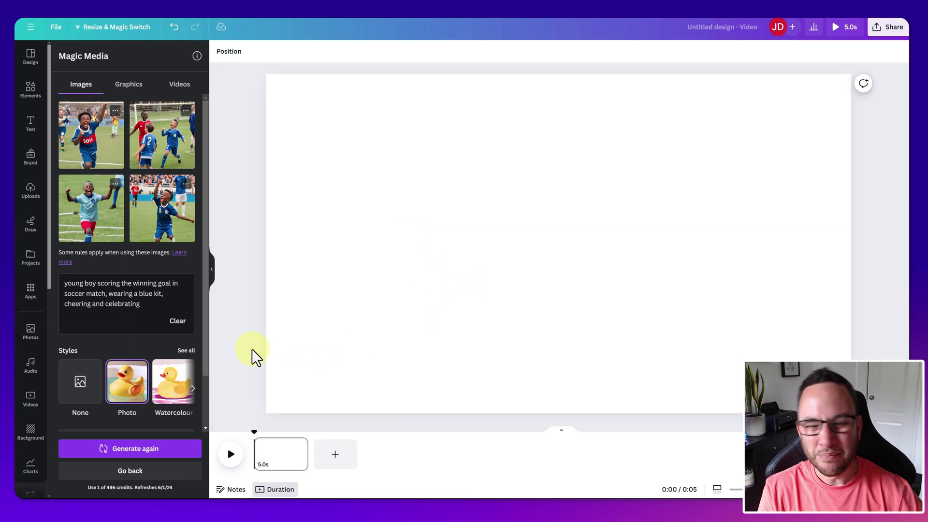
Replace the prompt with a spaceman landing on Mars wearing underpants outside his suit, and generate
click(177, 321)
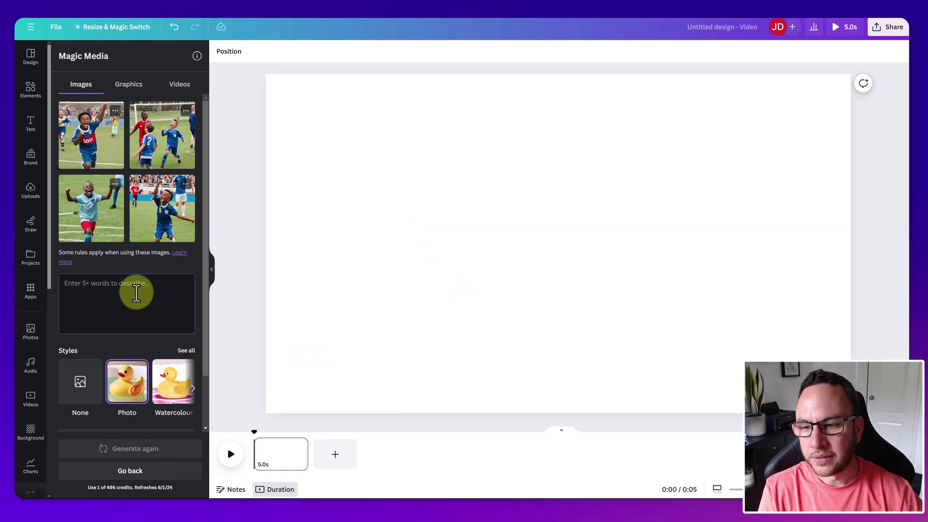
text(spaceman landing on planet mars wearing his underpants on th)
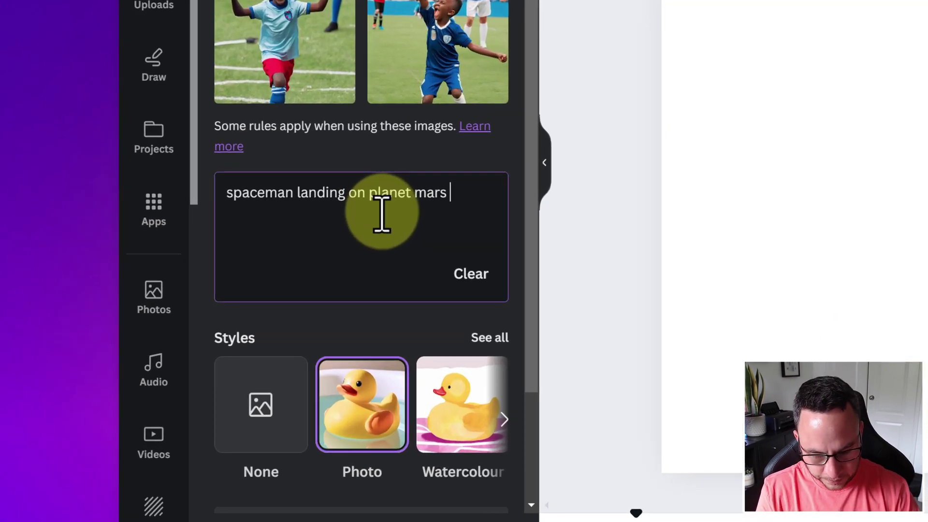
text(e outside of his space suit)
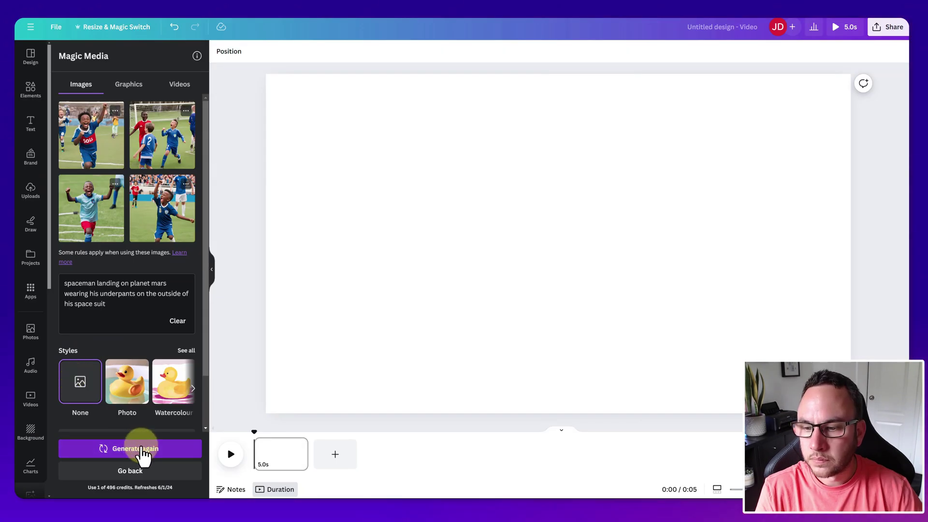
click(137, 449)
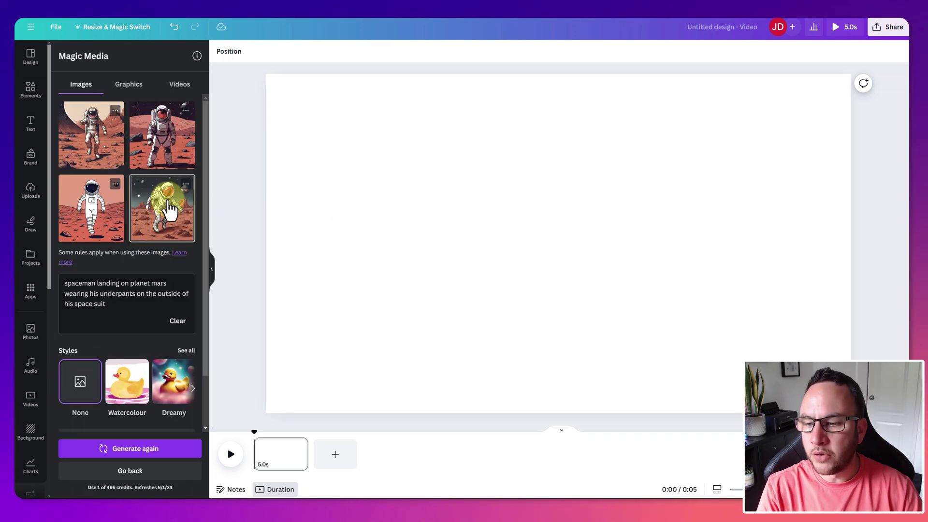
Add three spaceman-on-Mars images and arrange them in a row across the page
click(170, 207)
click(93, 141)
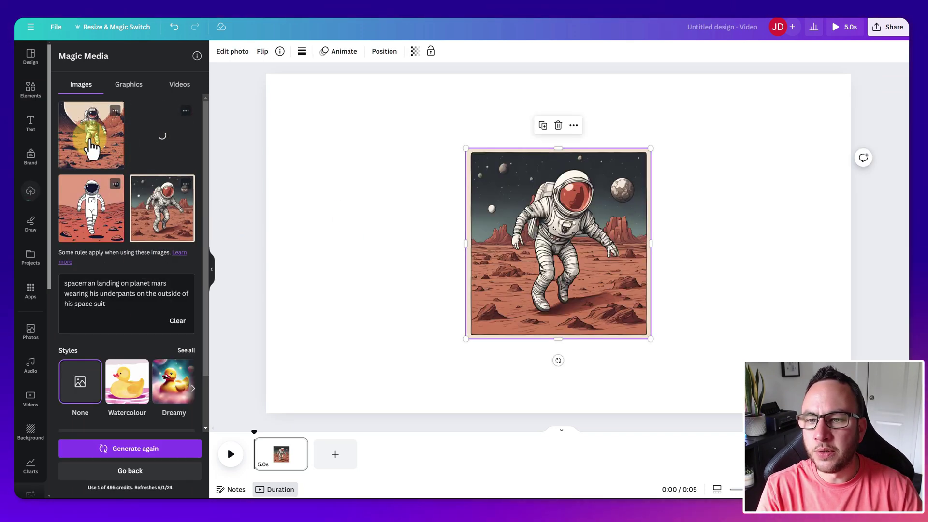
drag(92, 147, 455, 219)
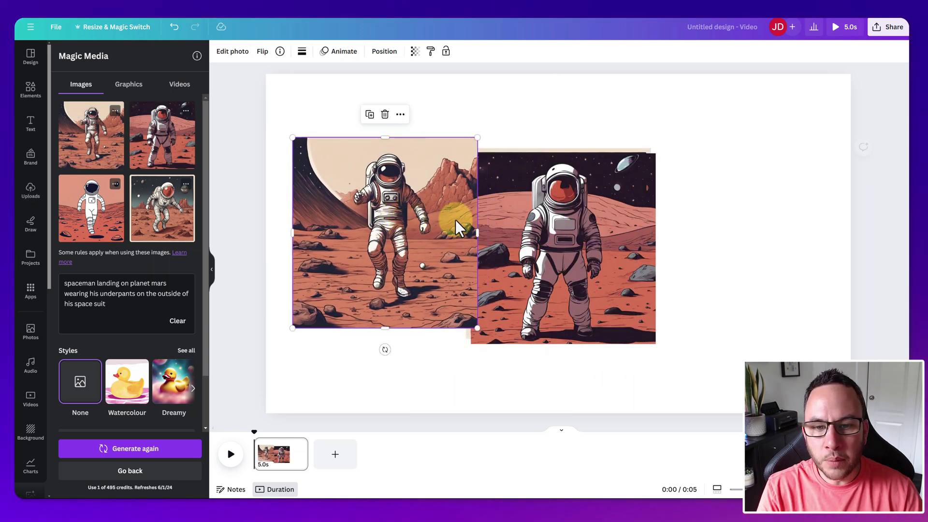
drag(572, 248, 768, 201)
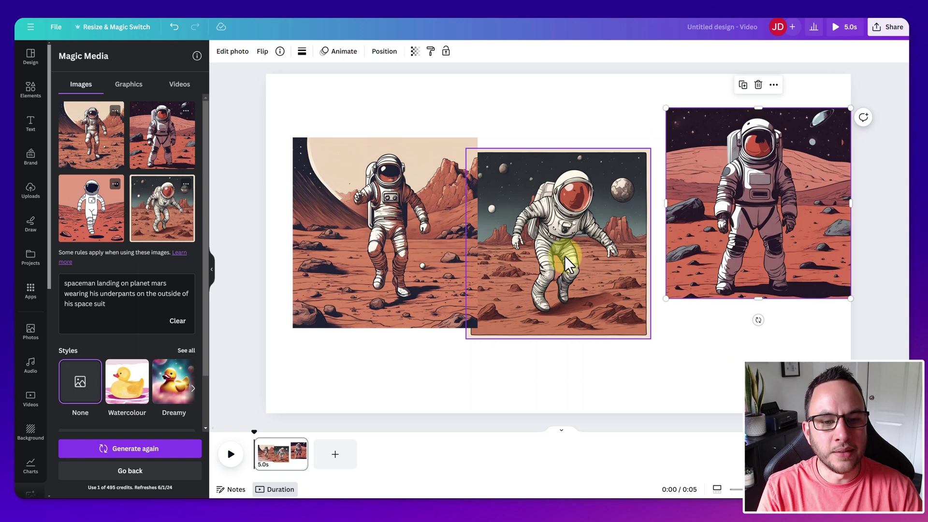
drag(565, 256, 592, 198)
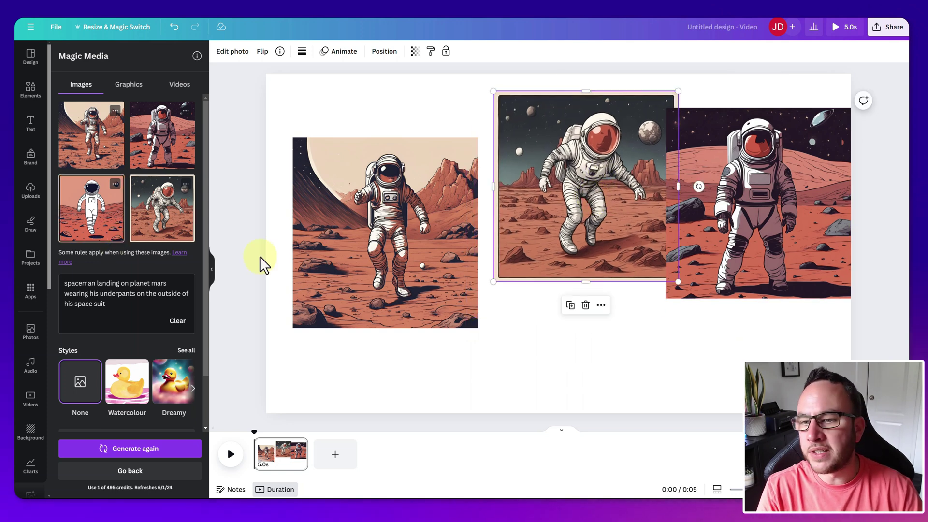
click(423, 246)
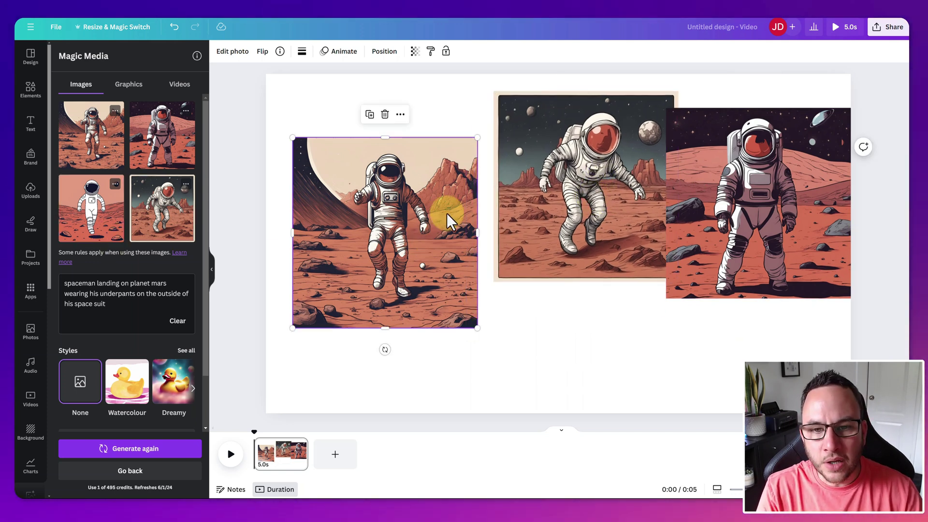
click(734, 213)
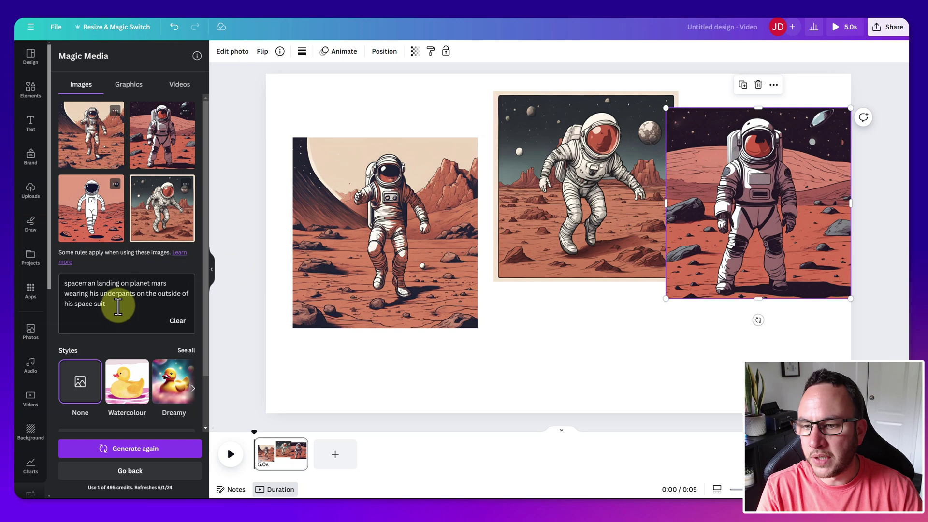
Clear the spaceman prompt and switch Magic Media to the Graphics generator
click(154, 319)
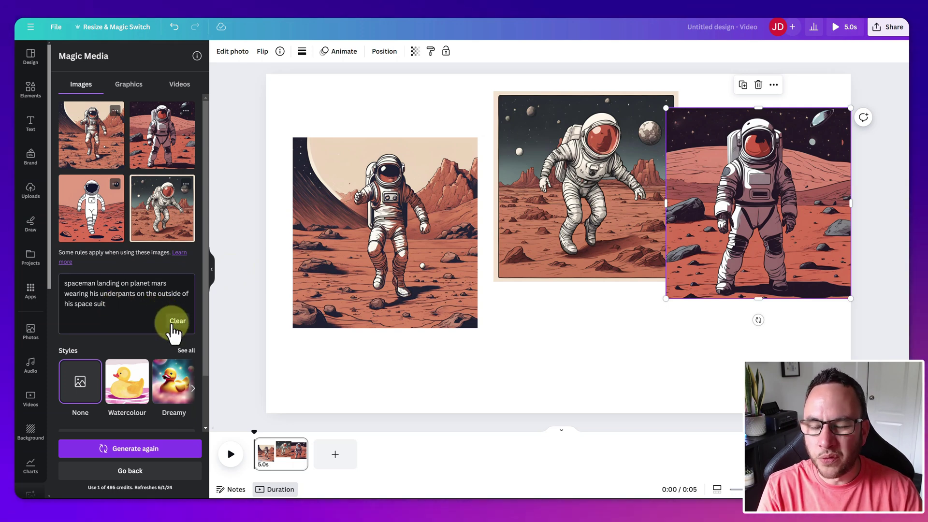
click(175, 322)
click(129, 85)
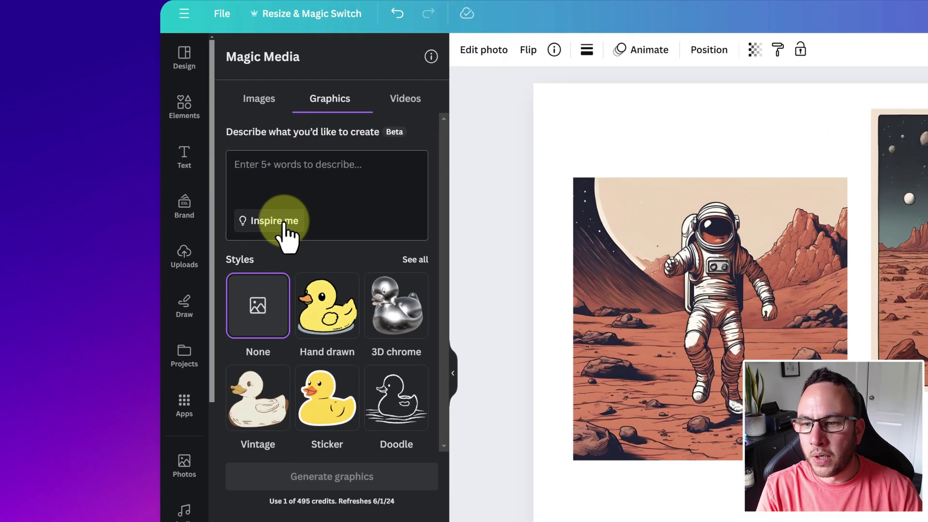
Generate graphics from the suggested modern-home-with-lush-garden prompt and delete the spaceman images
click(284, 222)
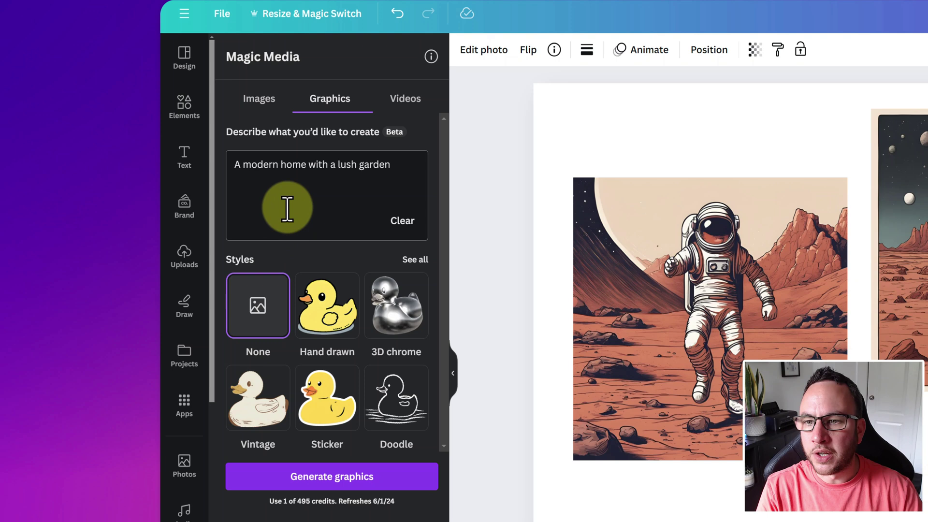
click(341, 476)
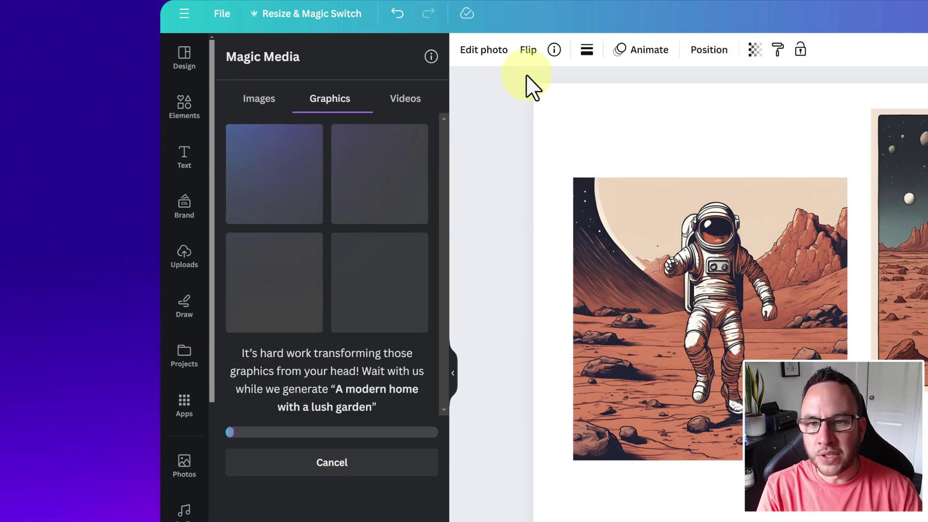
drag(530, 87, 845, 503)
key(Delete)
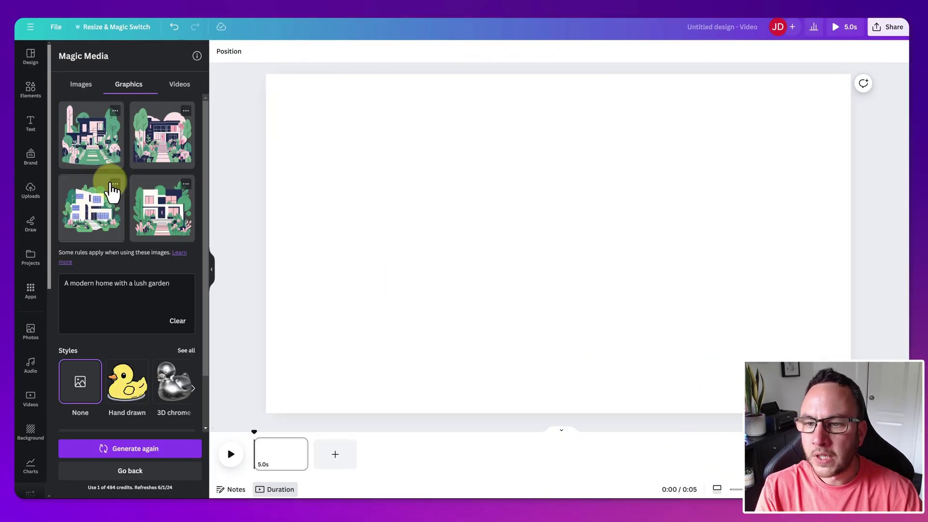
Place two house graphics side by side, one upper left and one on the right
click(157, 208)
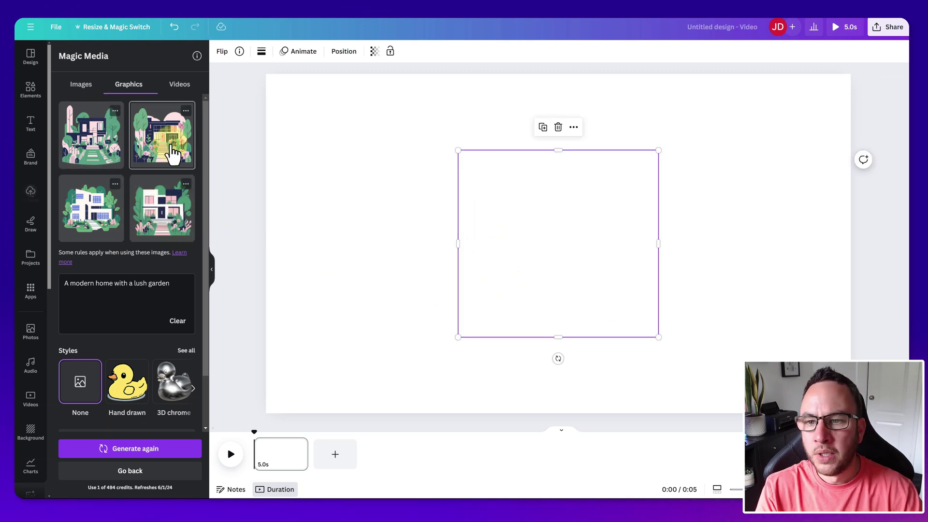
drag(609, 228, 444, 169)
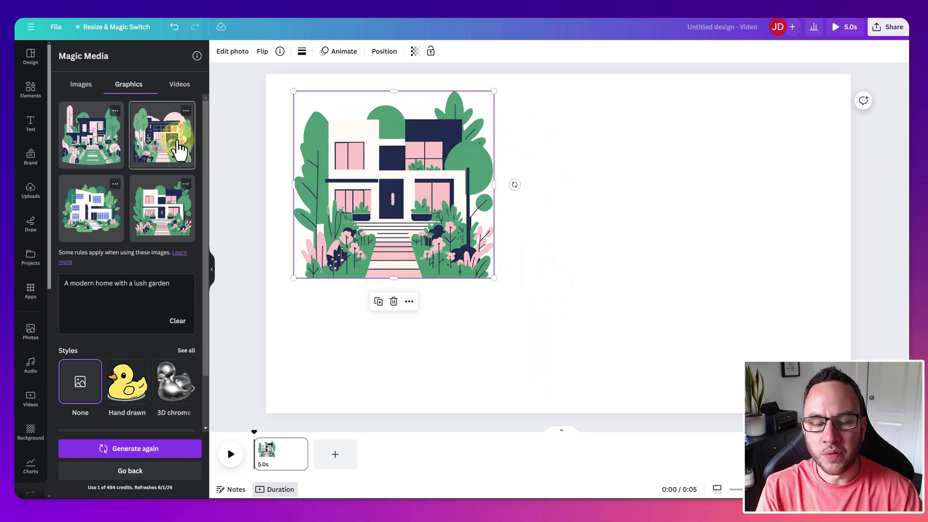
click(162, 134)
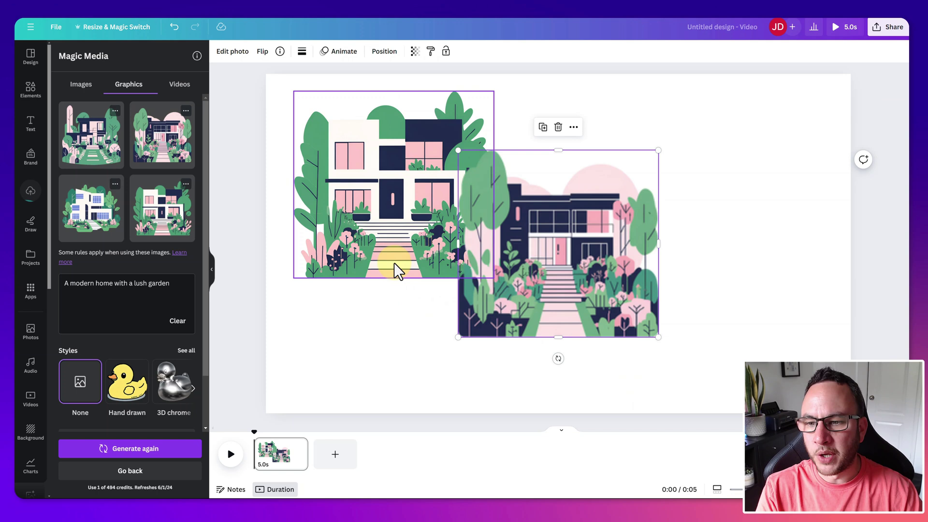
drag(592, 263, 697, 248)
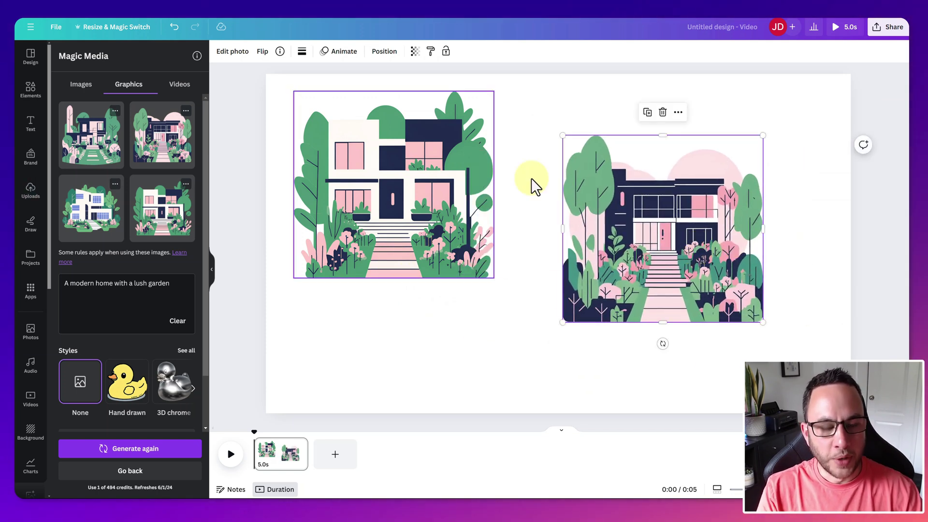
Delete both house graphics and select the existing house prompt text
drag(800, 354, 335, 129)
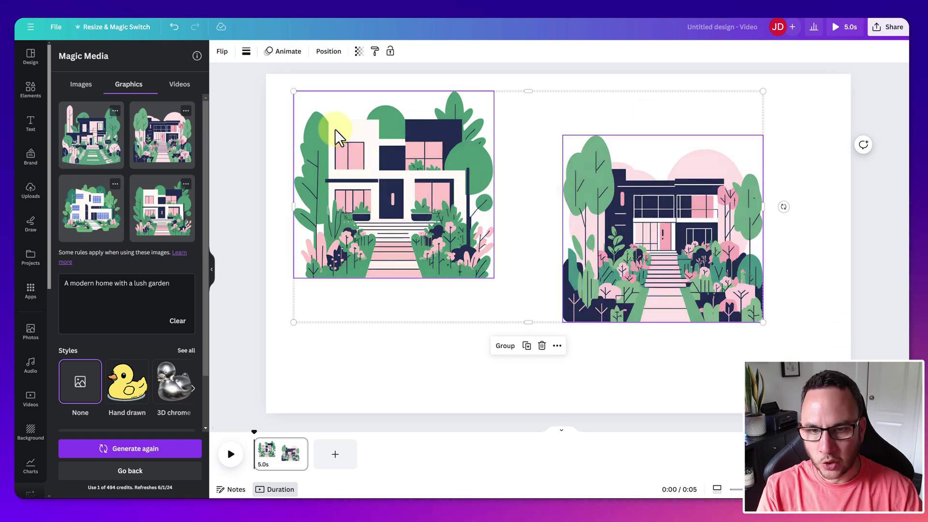
key(Delete)
triple_click(132, 298)
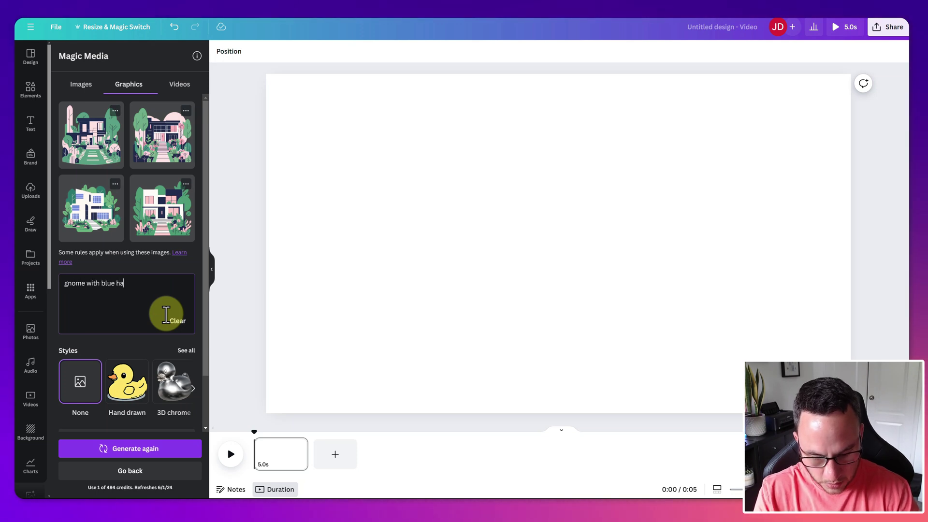
Generate Sticker-style 'gnome with blue hat' graphics and add a gnome sticker to the page
click(186, 351)
click(128, 110)
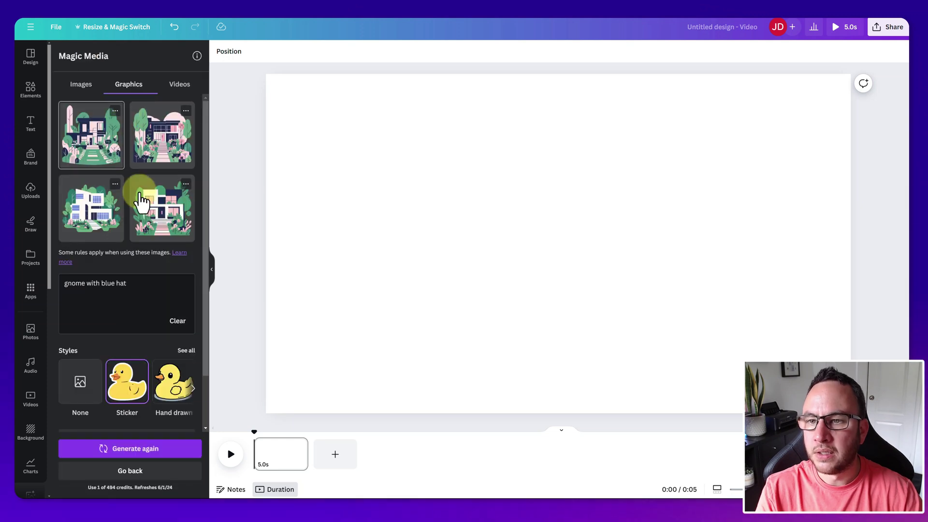
click(134, 449)
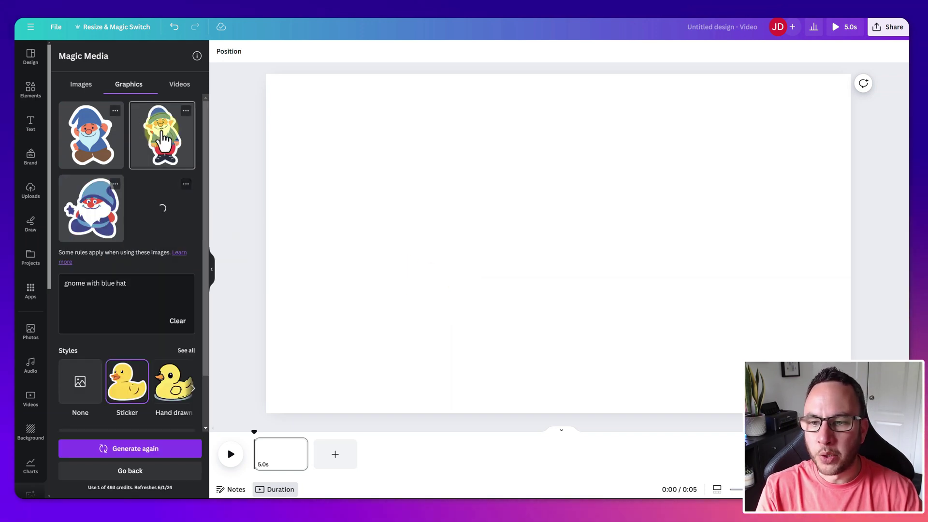
click(76, 141)
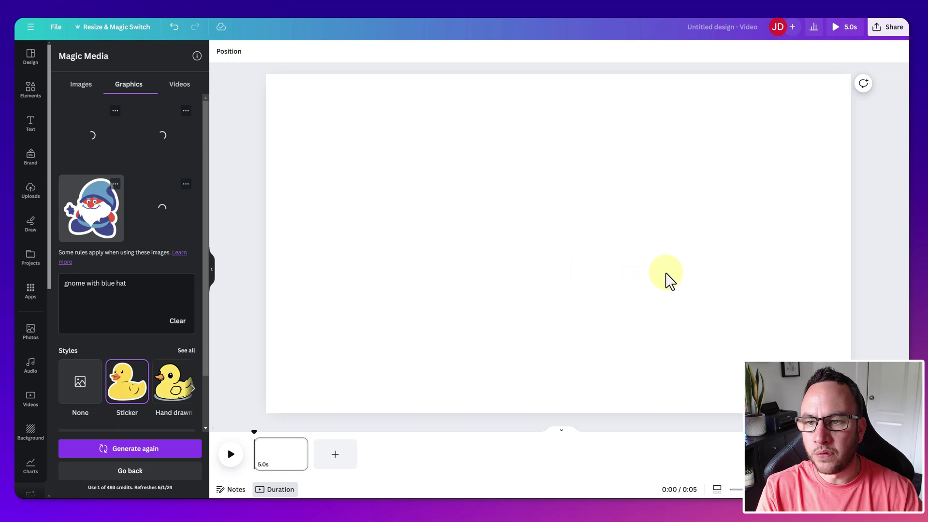
Spread the gnome stickers into three columns and make the page background black
drag(554, 252, 395, 240)
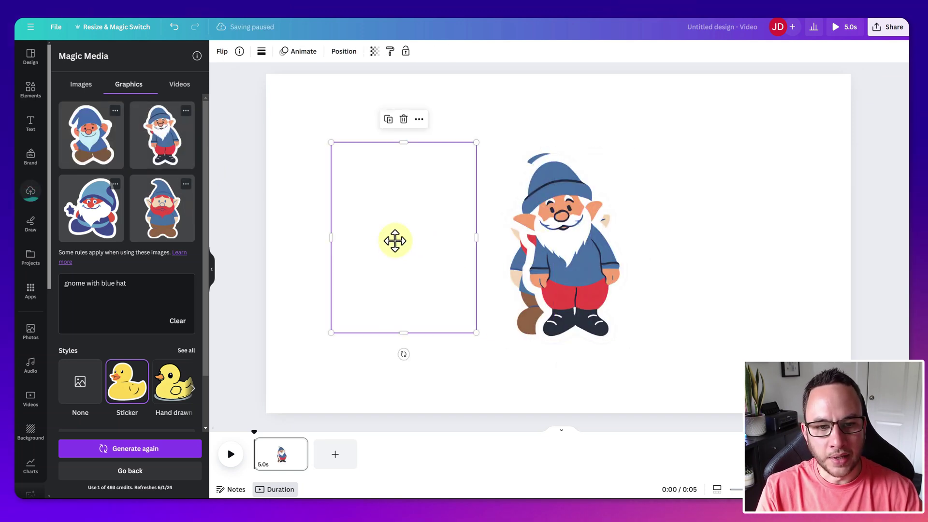
drag(607, 251, 740, 251)
click(448, 96)
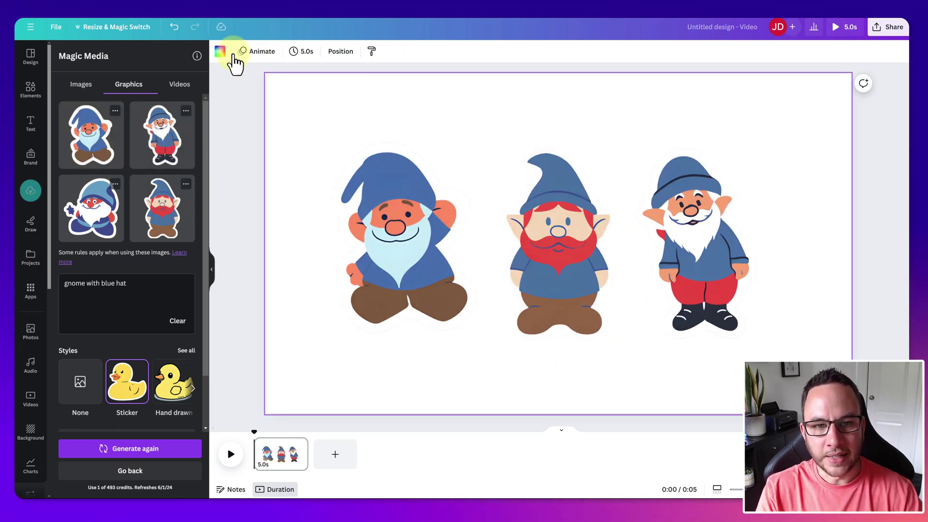
click(220, 52)
click(186, 180)
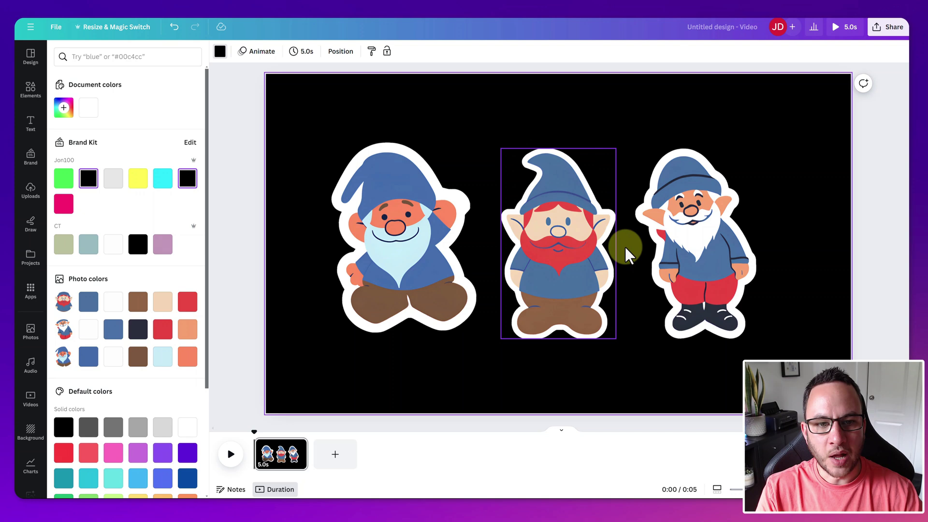
Nudge the right gnome slightly up and switch Magic Media to Videos
drag(702, 226, 713, 214)
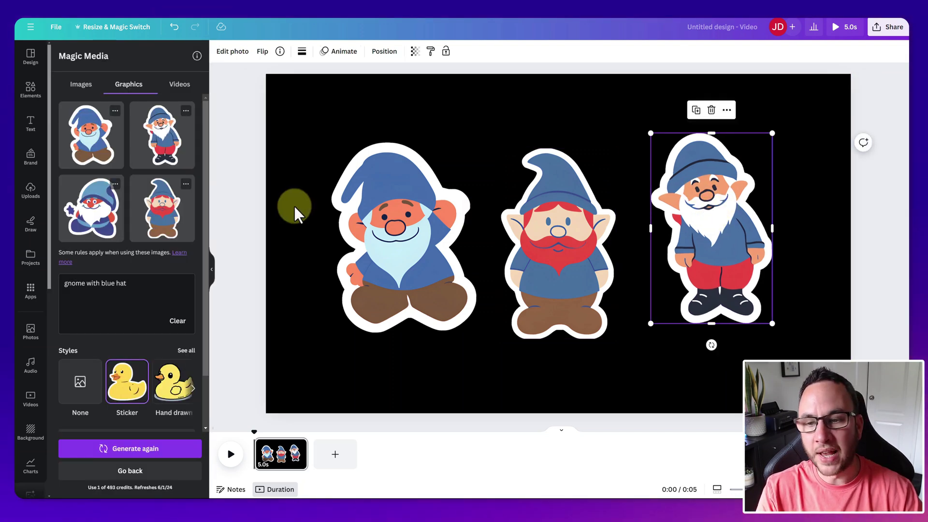
click(191, 91)
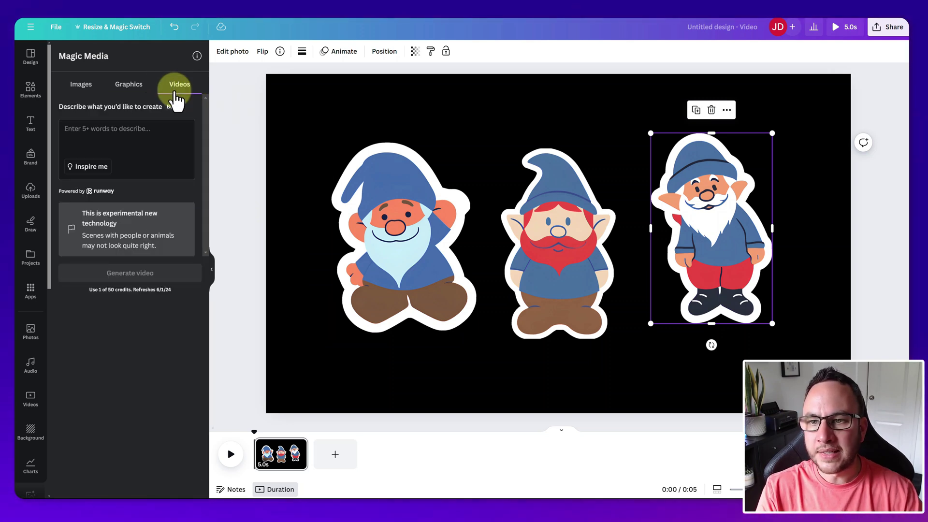
Delete all three gnome stickers and remove the black page background
click(160, 146)
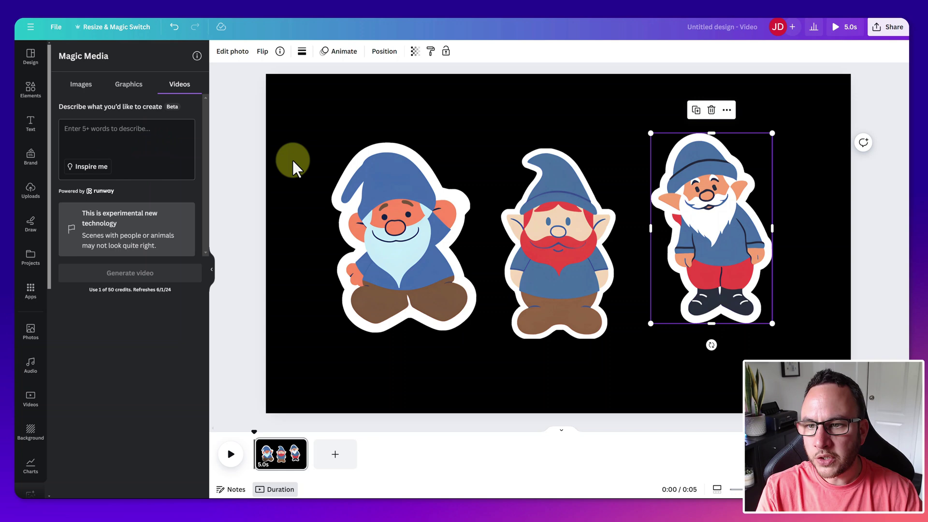
drag(250, 78, 772, 343)
key(Delete)
click(728, 283)
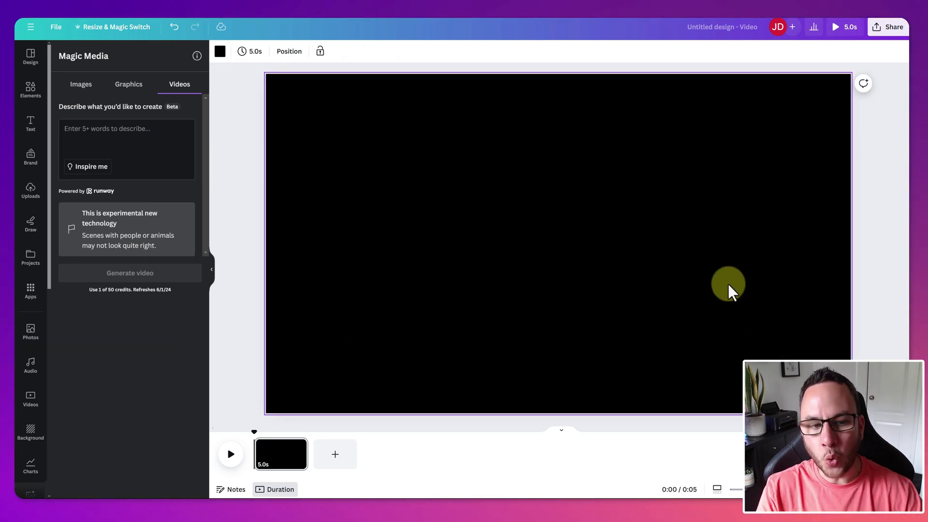
key(Delete)
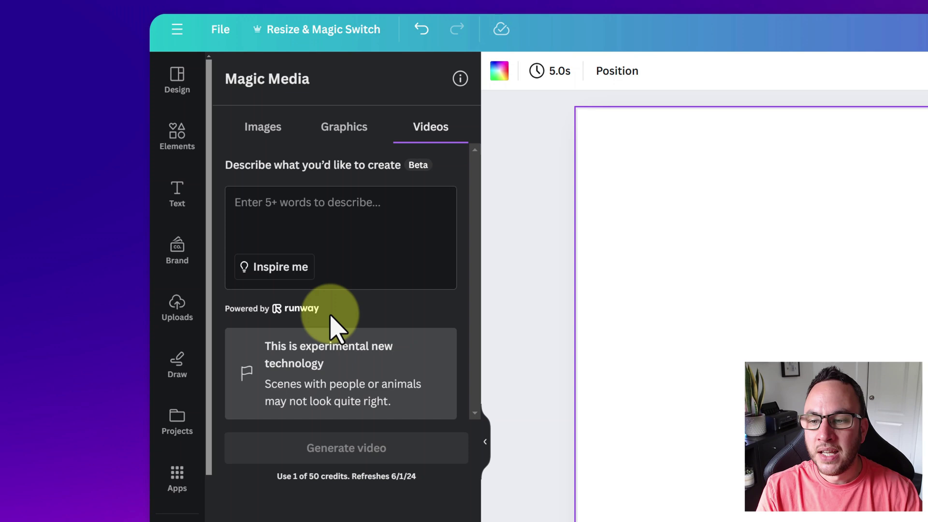
Generate a video of smoke billowing from an active volcano from a suggested prompt
click(267, 273)
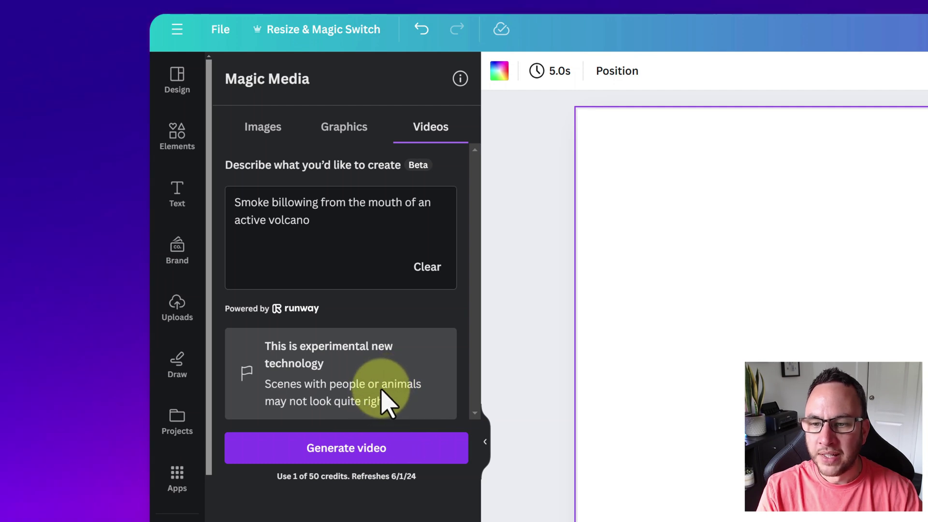
click(334, 457)
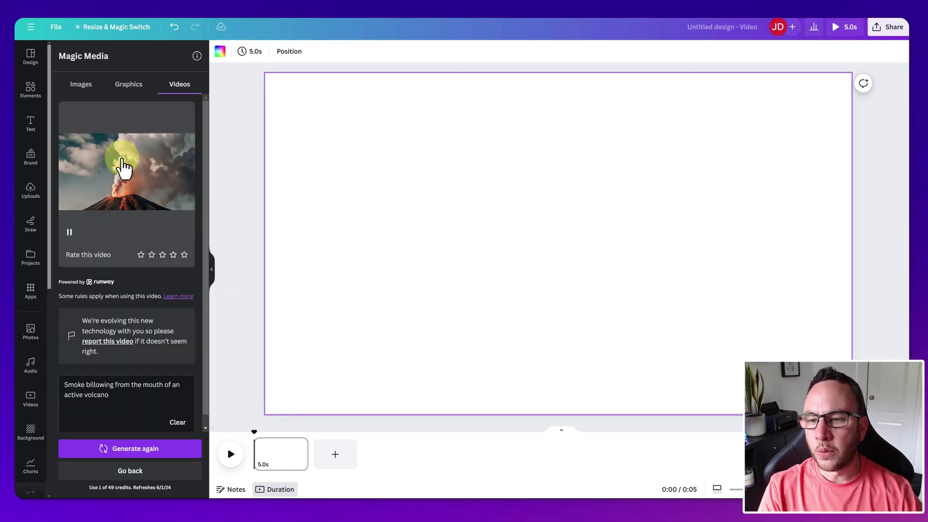
Add the volcano video, align it to the top-left, stretch it to fill the page, and play it
click(123, 166)
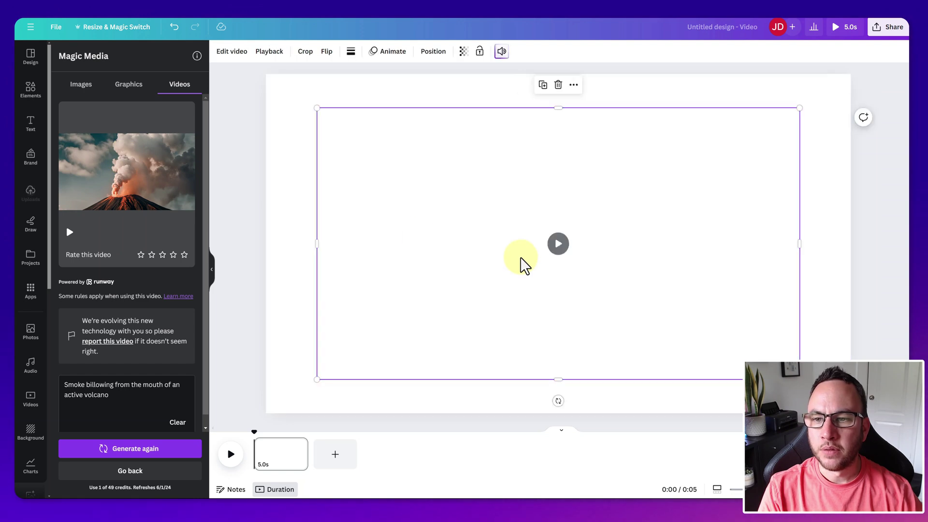
drag(656, 186, 618, 165)
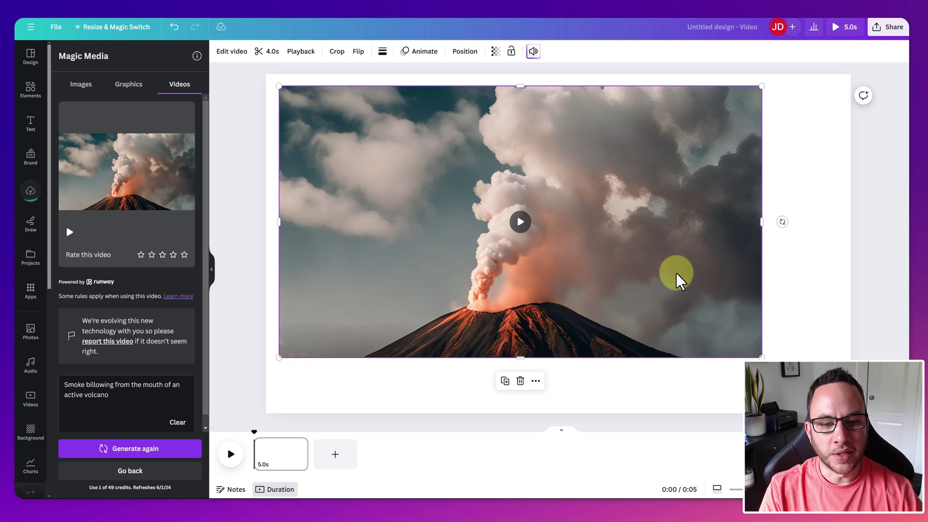
drag(514, 166, 497, 145)
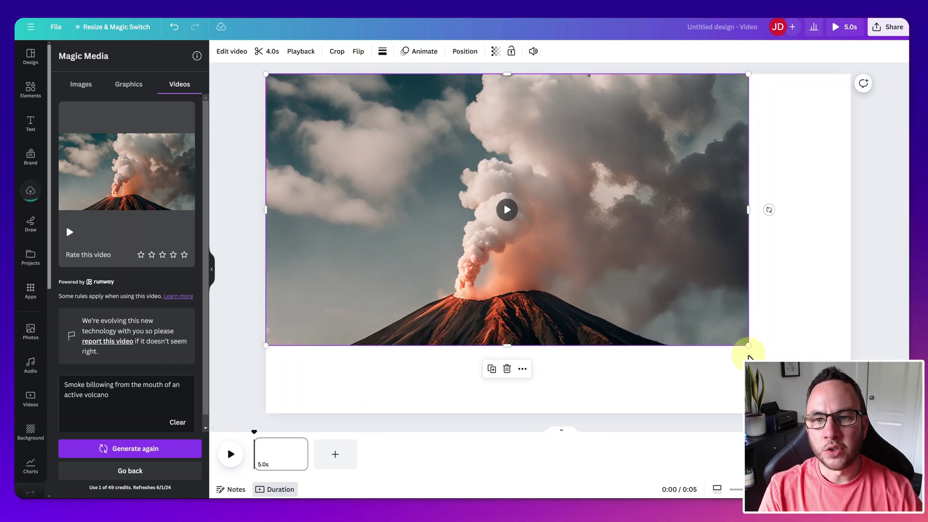
drag(748, 345, 869, 414)
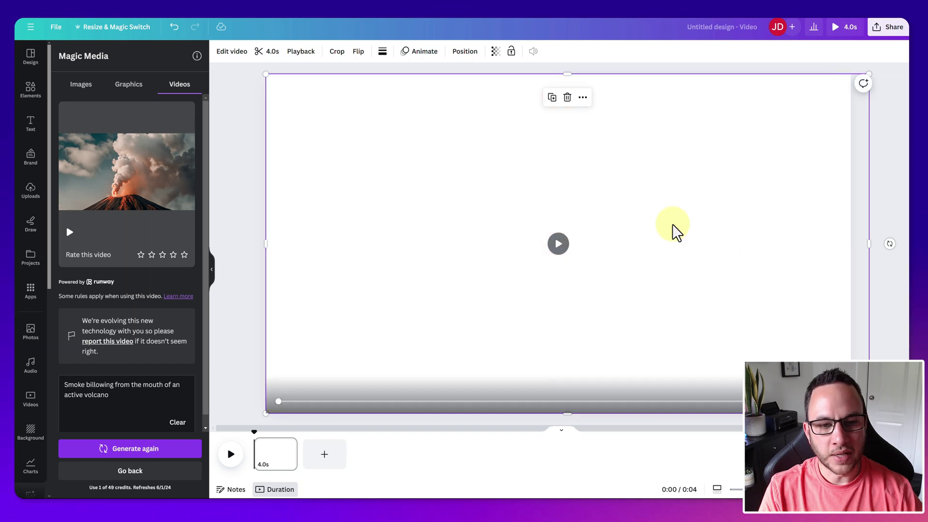
click(559, 244)
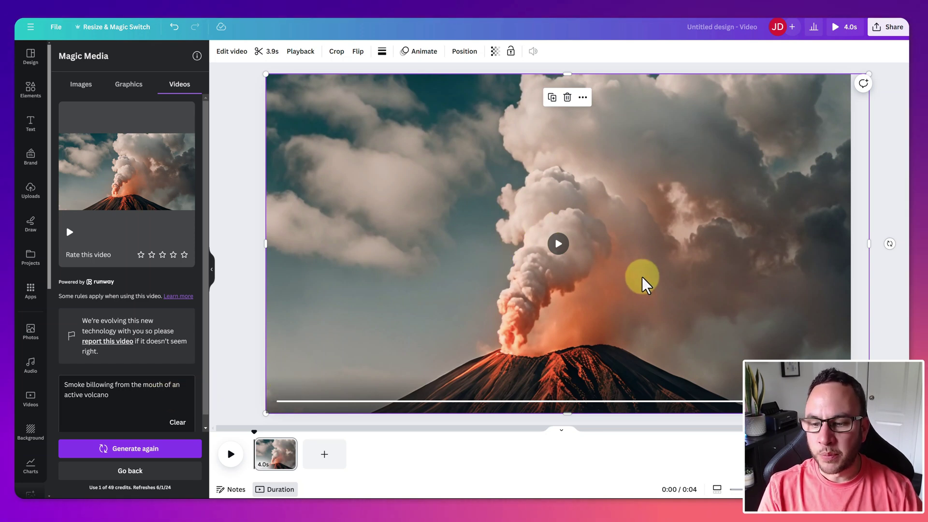
click(559, 245)
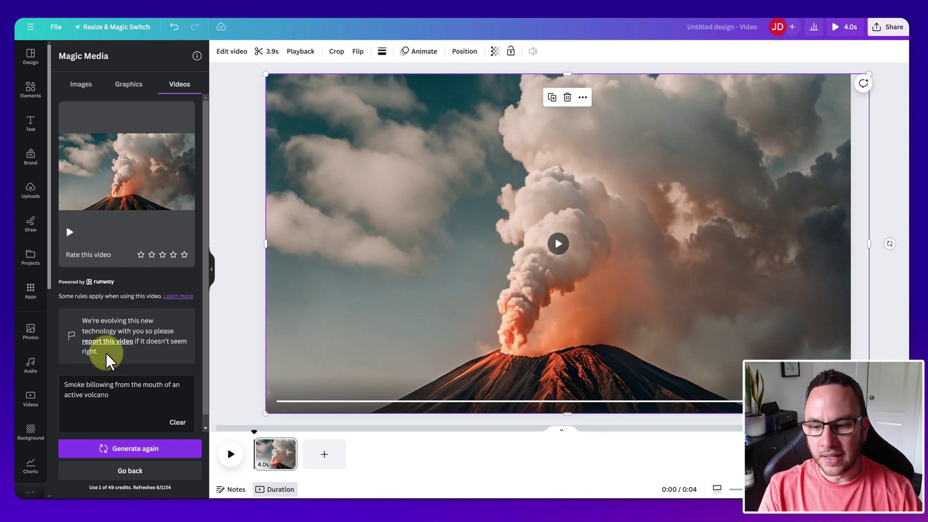
scroll(160, 355, down, 1)
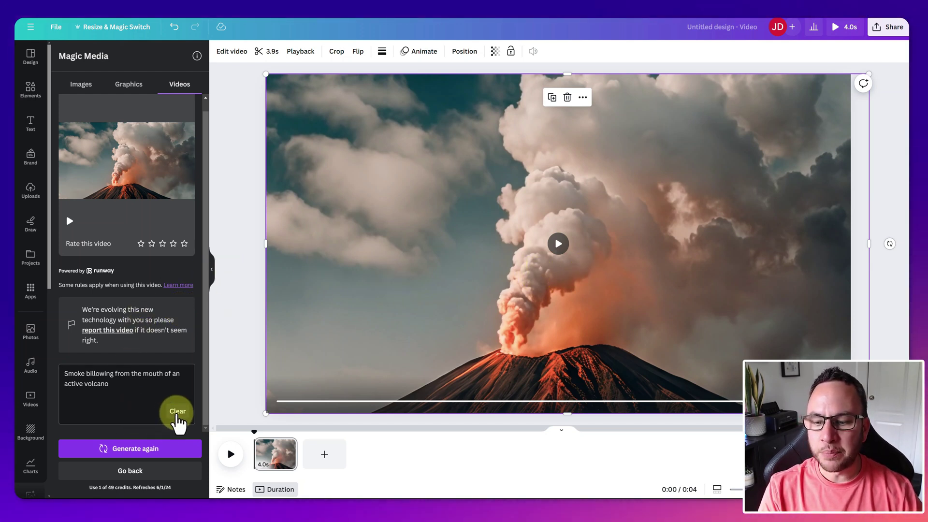
Generate a 'leopard running across the african plains' video and delete the volcano video
click(177, 413)
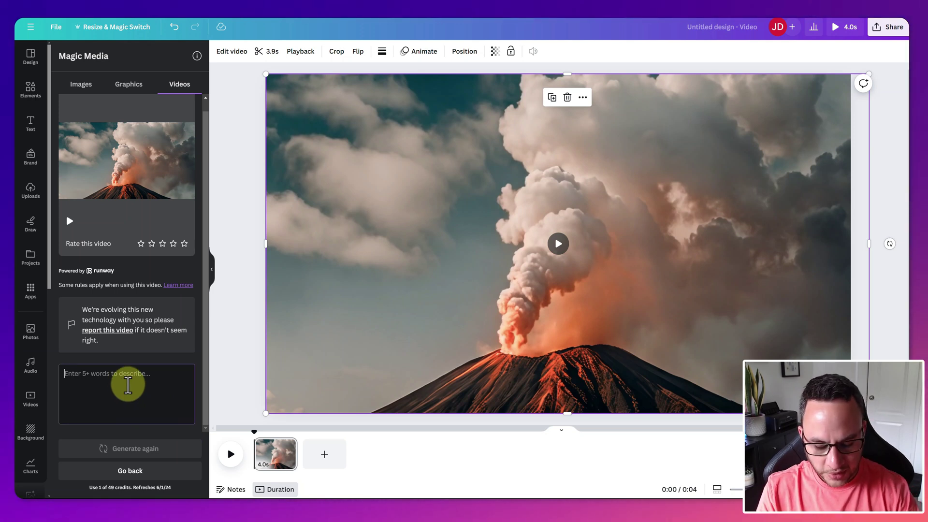
text(I)
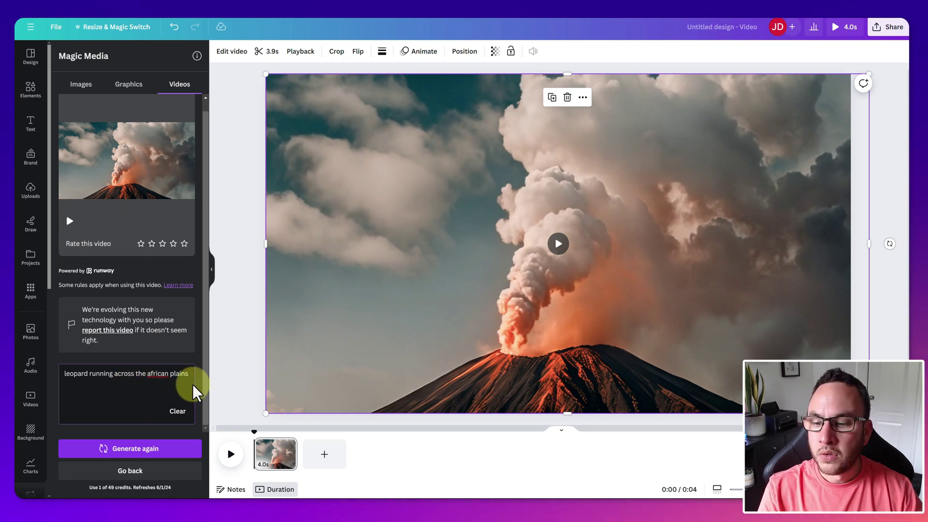
click(141, 450)
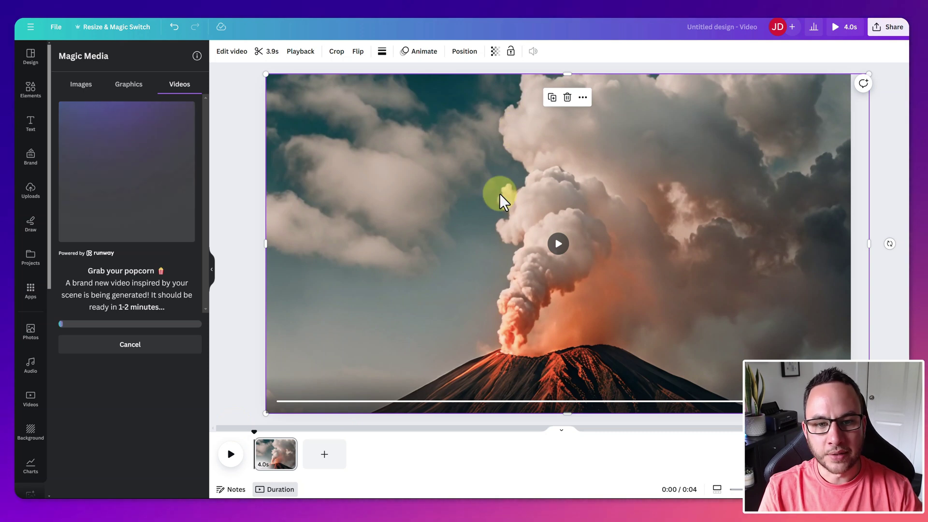
key(Delete)
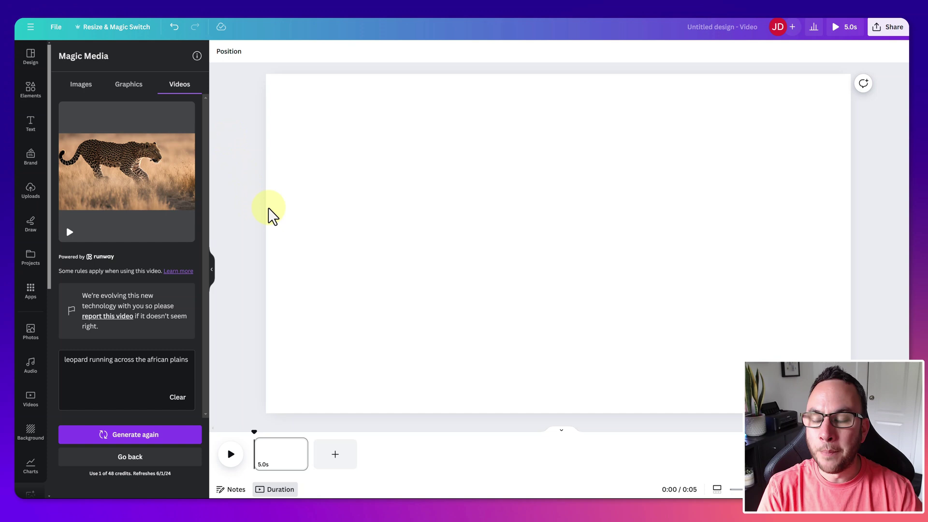
Add the leopard video, move it top-left, enlarge it to fill the page, and play it twice
click(70, 232)
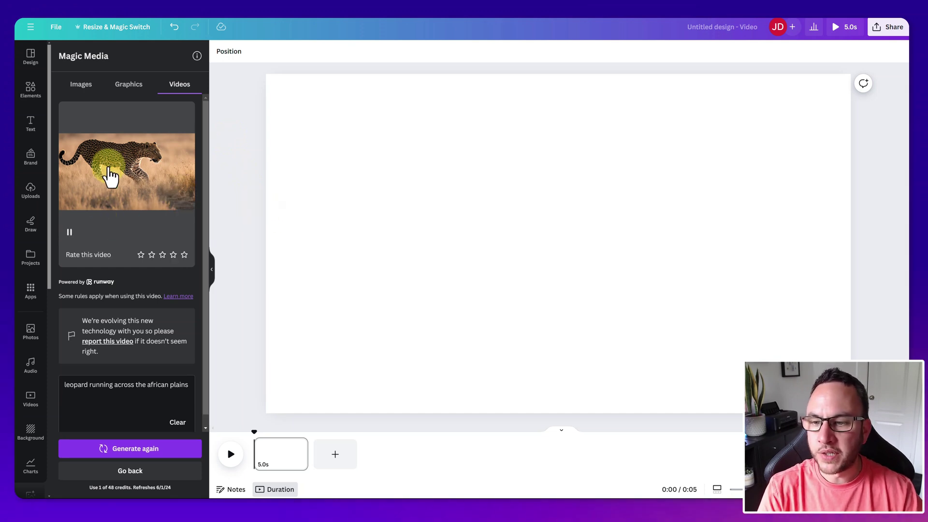
click(189, 199)
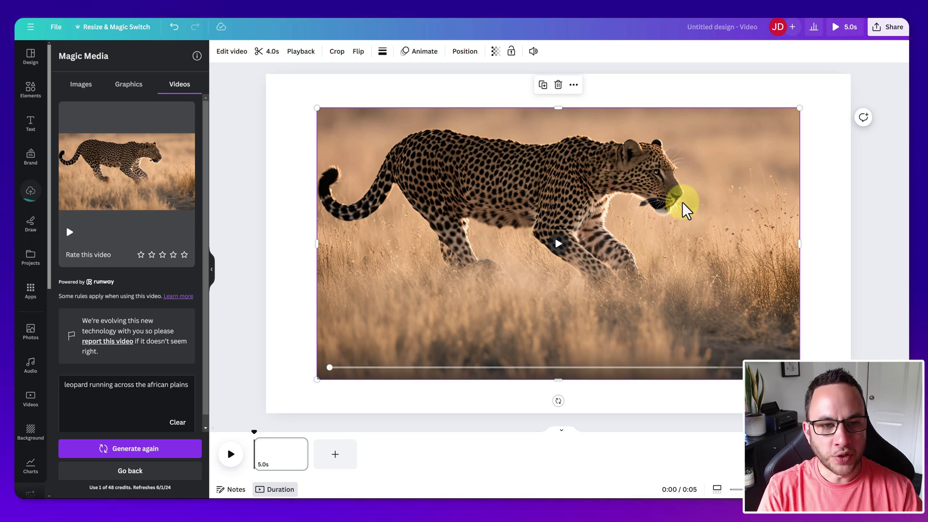
drag(689, 187, 655, 157)
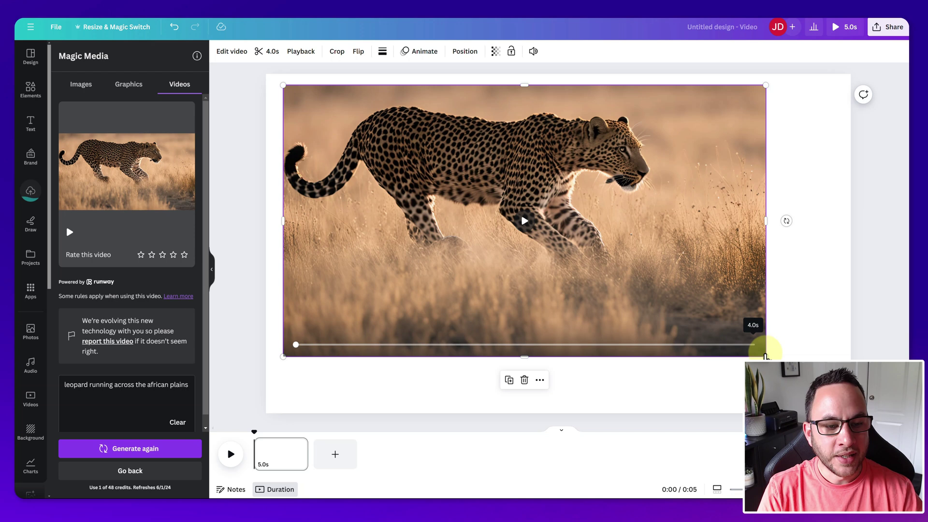
drag(766, 356, 818, 386)
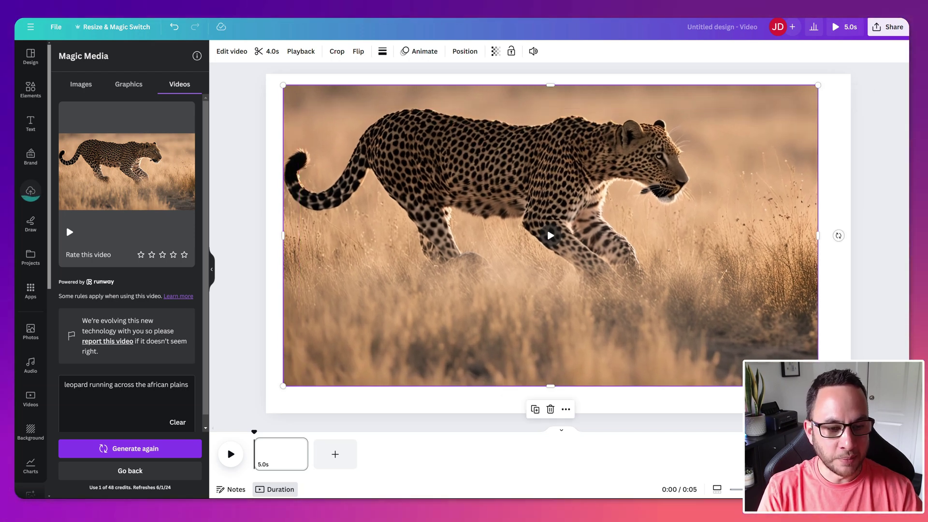
click(551, 236)
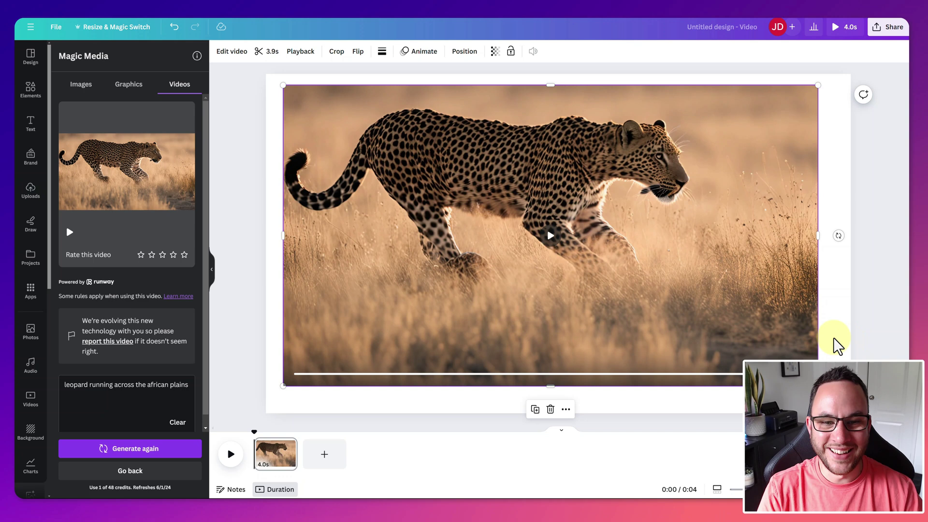
click(551, 237)
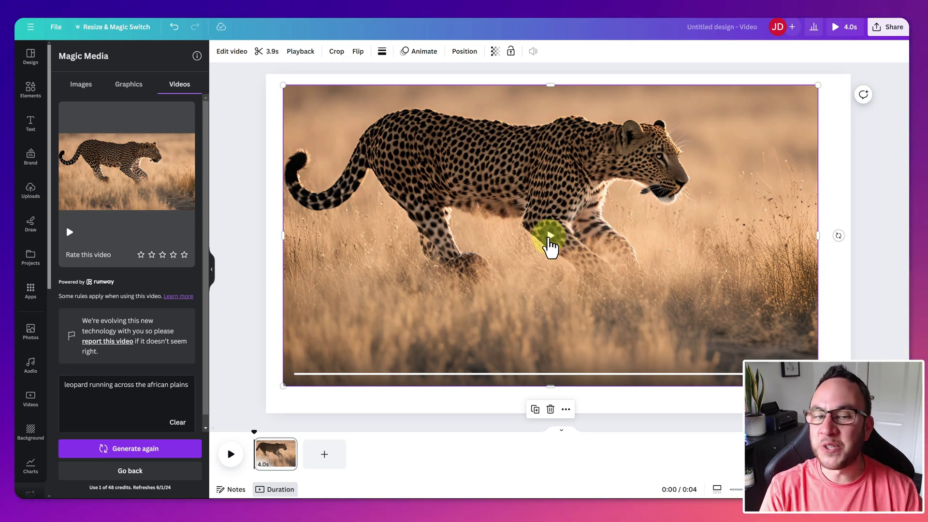
Replay the leopard video, rate it one star, and return Magic Media to Images
click(550, 237)
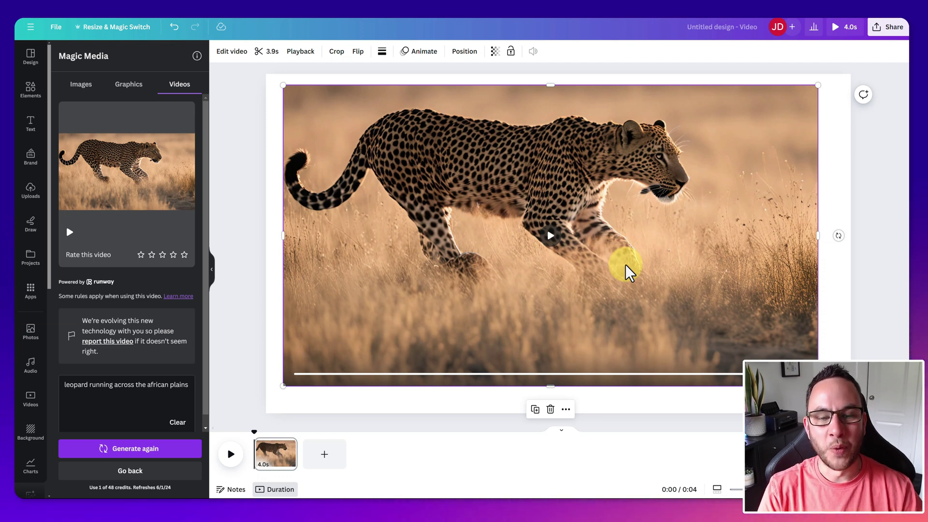
click(141, 255)
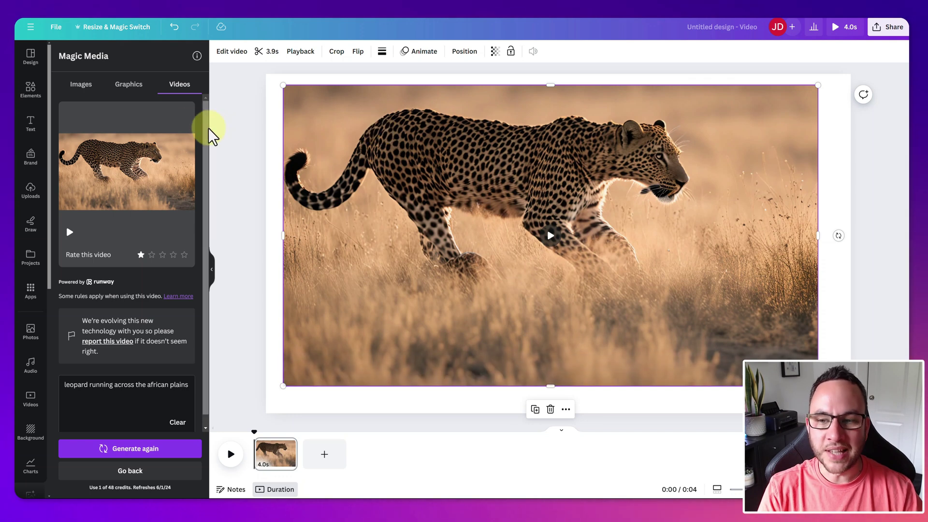
click(135, 88)
click(87, 88)
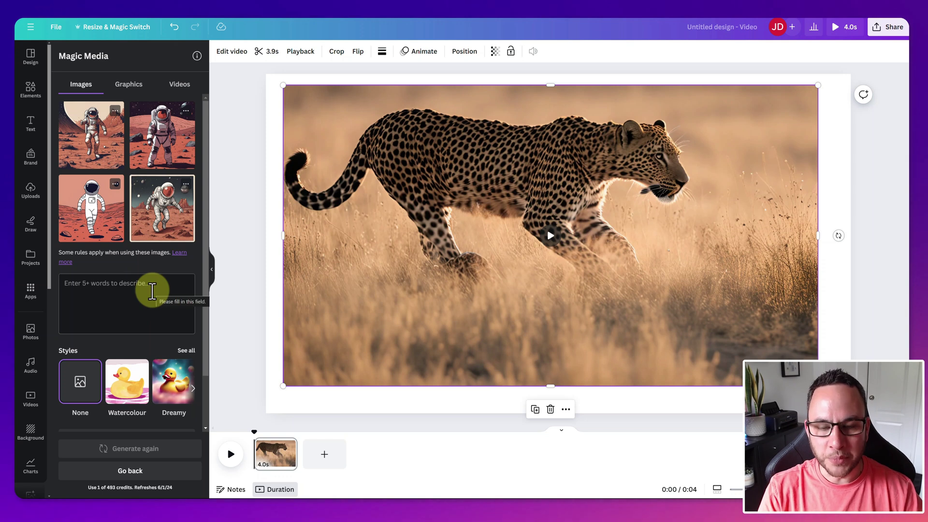
click(180, 85)
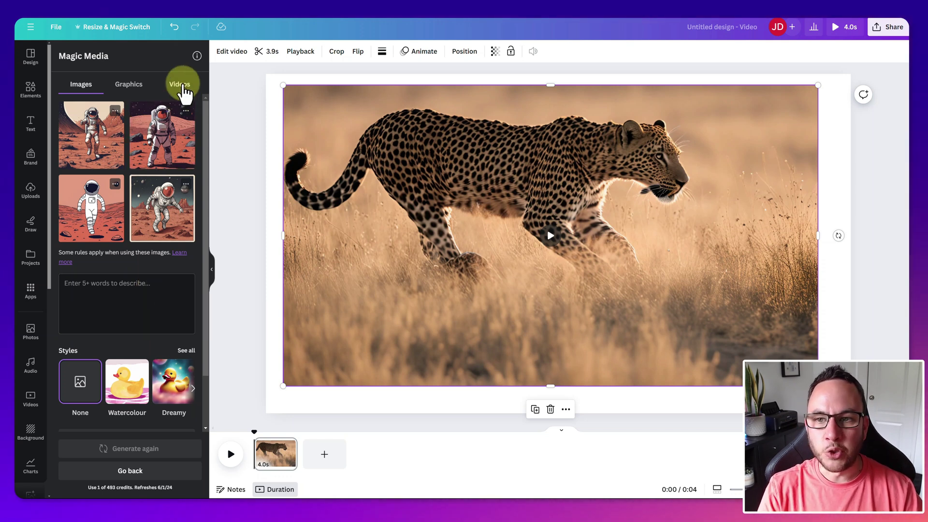